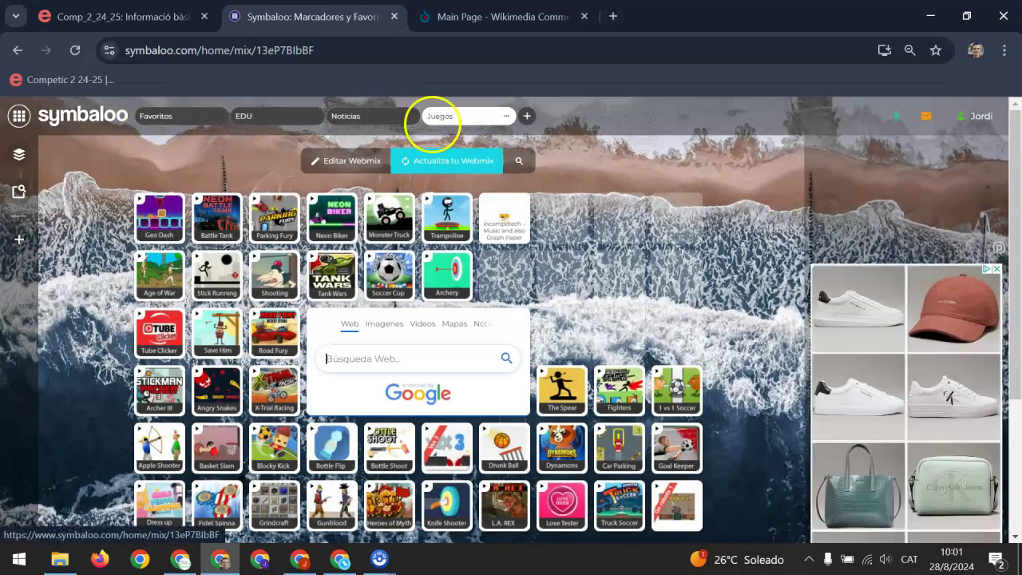
Create an empty webmix named "Recursos digitals".
{"action": "left_click", "coordinate": [528, 118]}
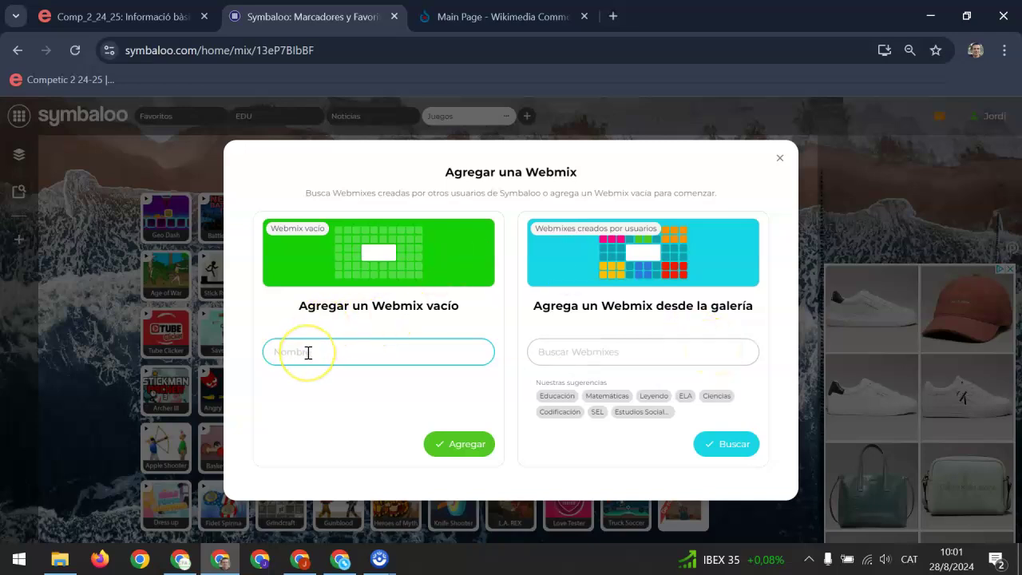
{"action": "type", "text": "rEC"}
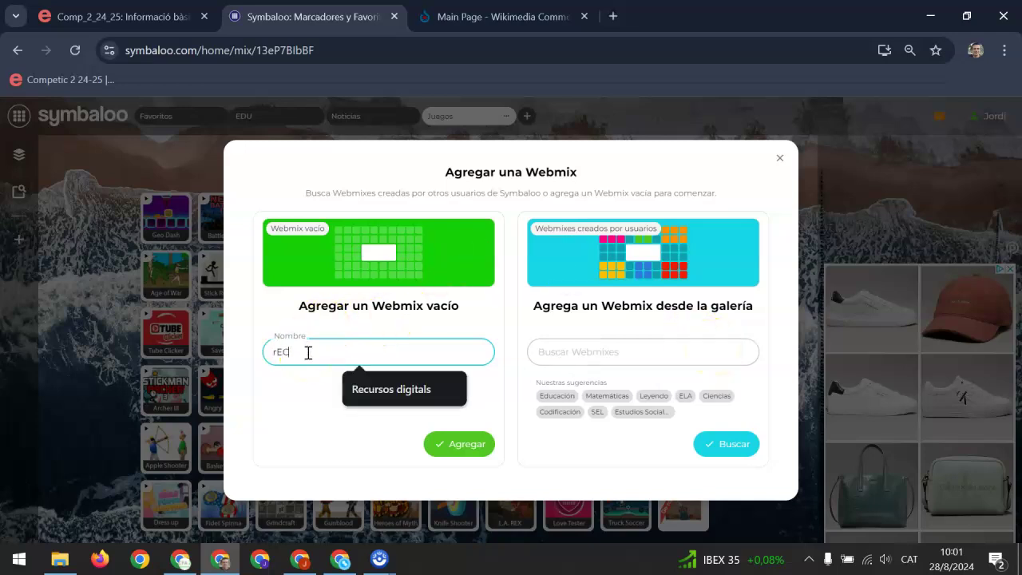
{"action": "key", "text": "BackSpace"}
{"action": "key", "text": "BackSpace"}
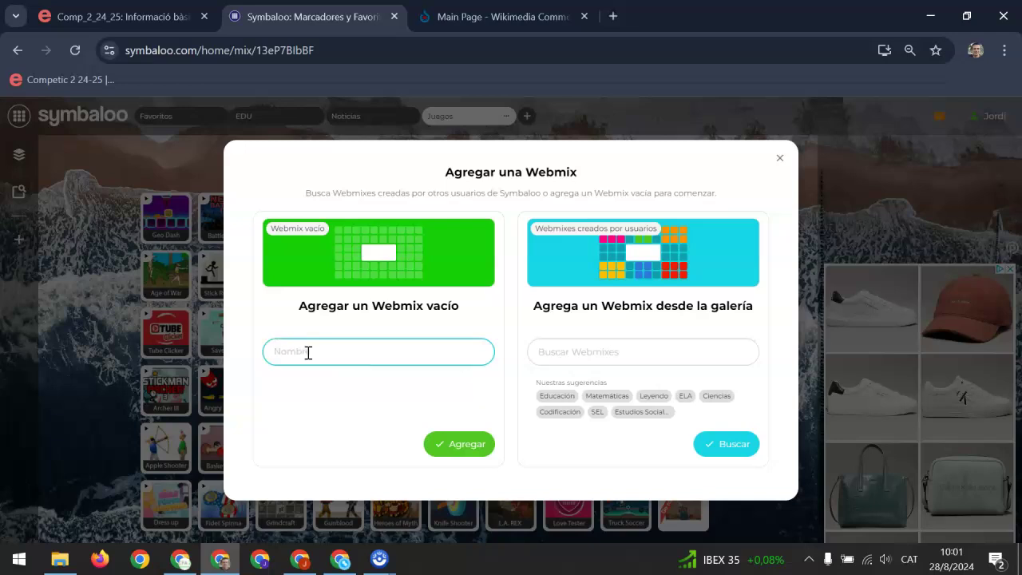
{"action": "type", "text": "Recursos digit"}
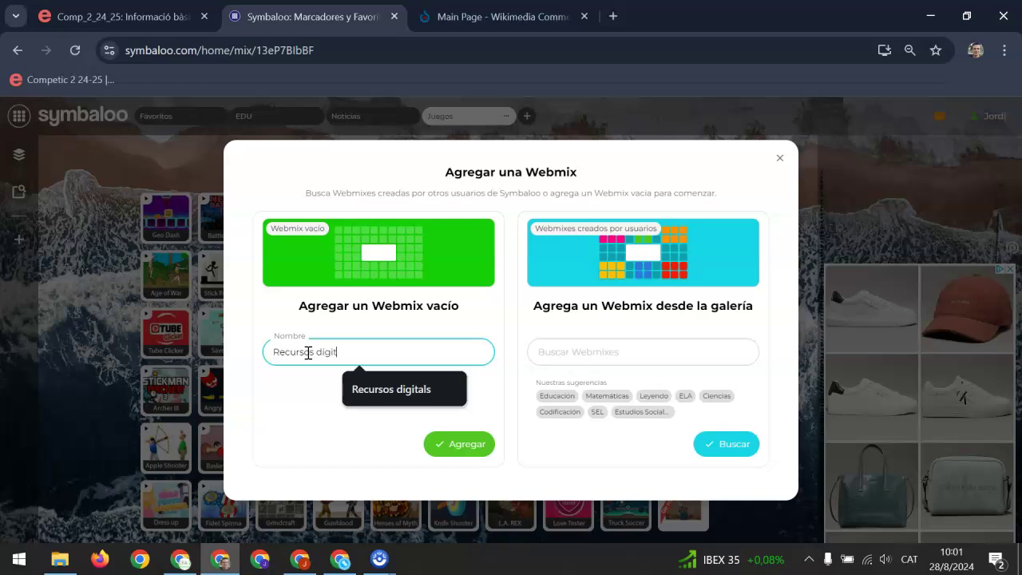
{"action": "type", "text": "als"}
{"action": "key", "text": "Escape"}
{"action": "left_click", "coordinate": [462, 447]}
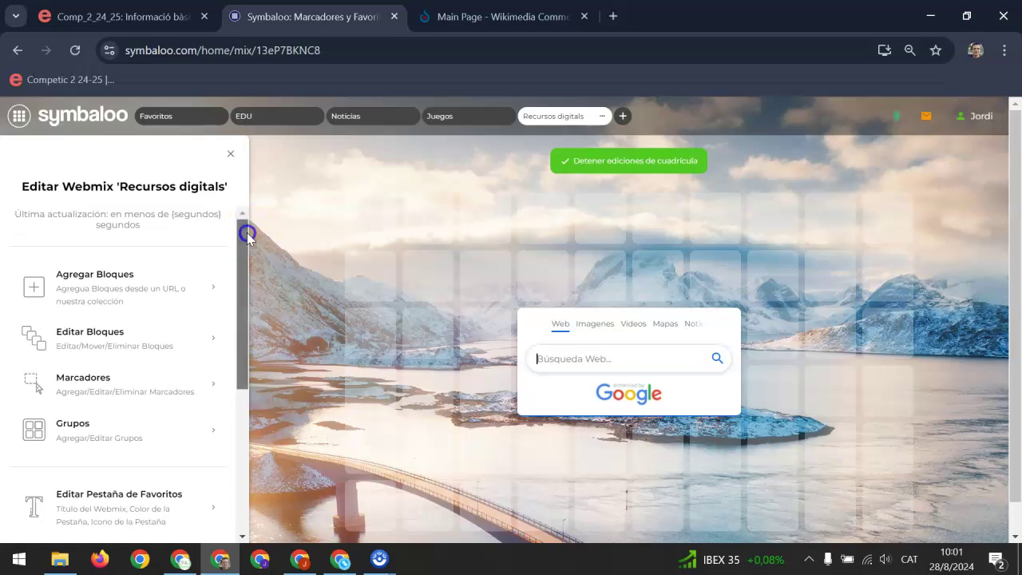
Add a marker to the webmix covering the 3x3 block of cells in the grid's upper-left corner.
{"action": "left_click_drag", "start_coordinate": [244, 238], "coordinate": [245, 248]}
{"action": "left_click_drag", "start_coordinate": [151, 242], "coordinate": [383, 214]}
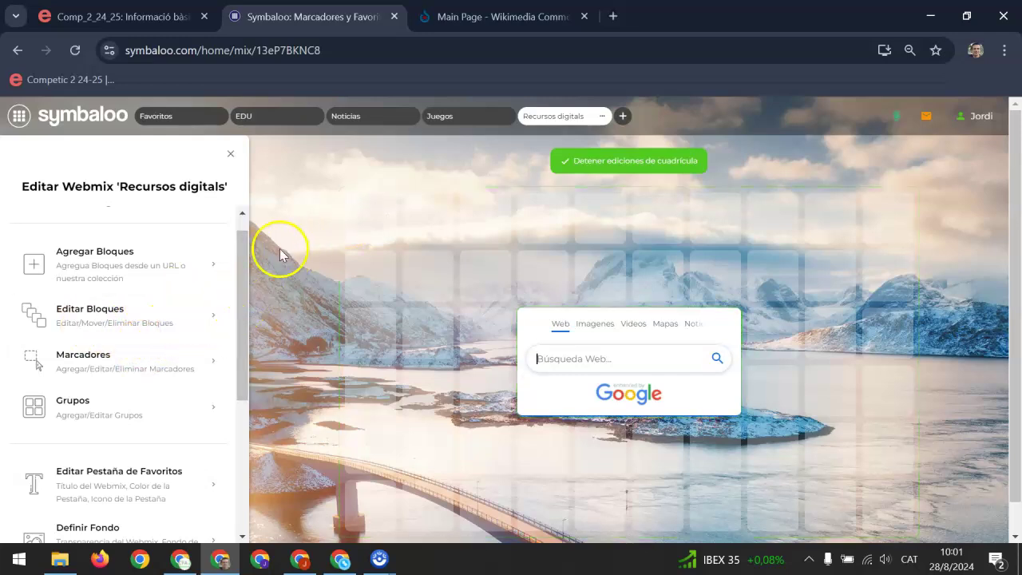
{"action": "left_click", "coordinate": [75, 355]}
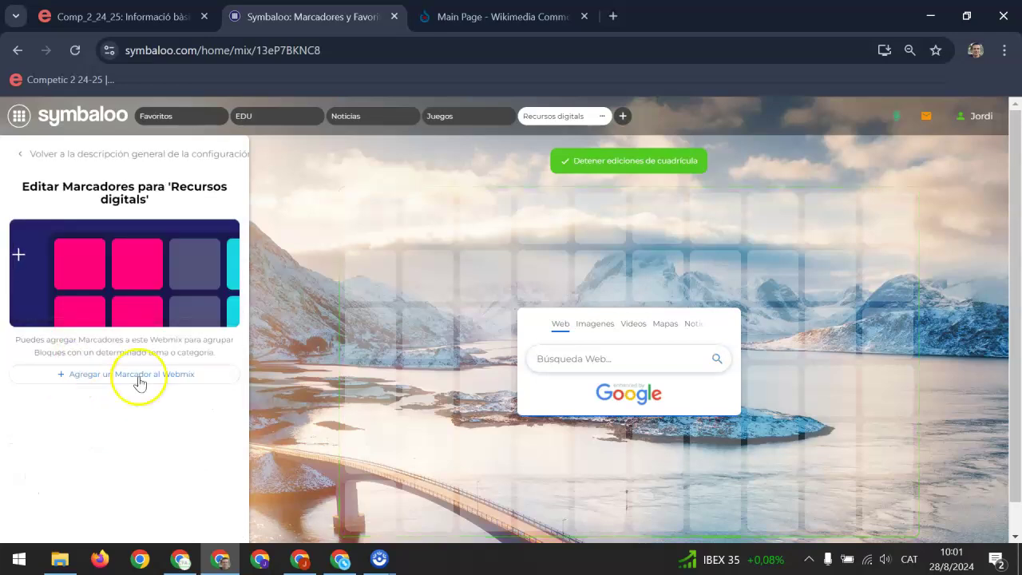
{"action": "left_click", "coordinate": [143, 382]}
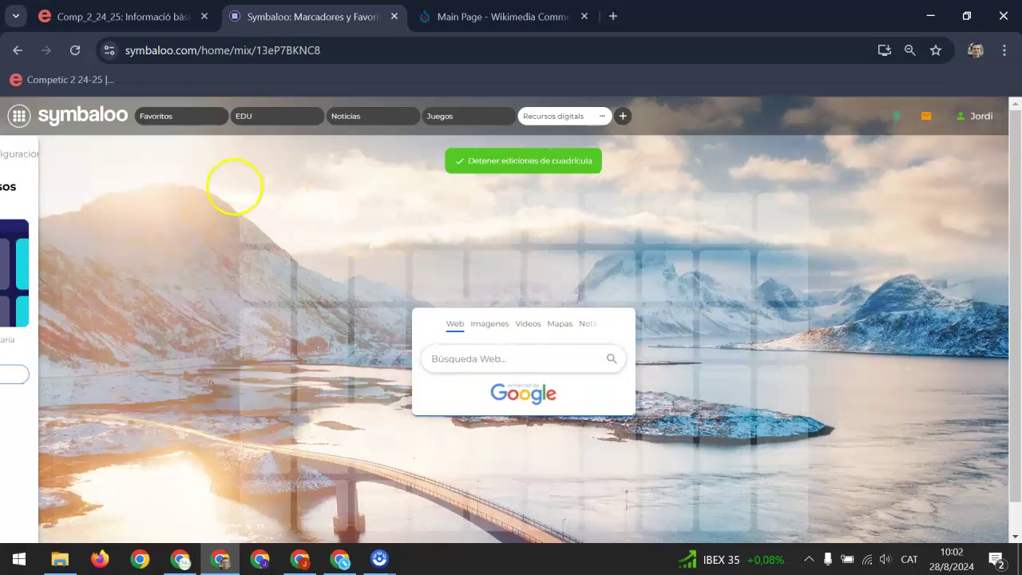
{"action": "left_click_drag", "start_coordinate": [289, 215], "coordinate": [408, 364]}
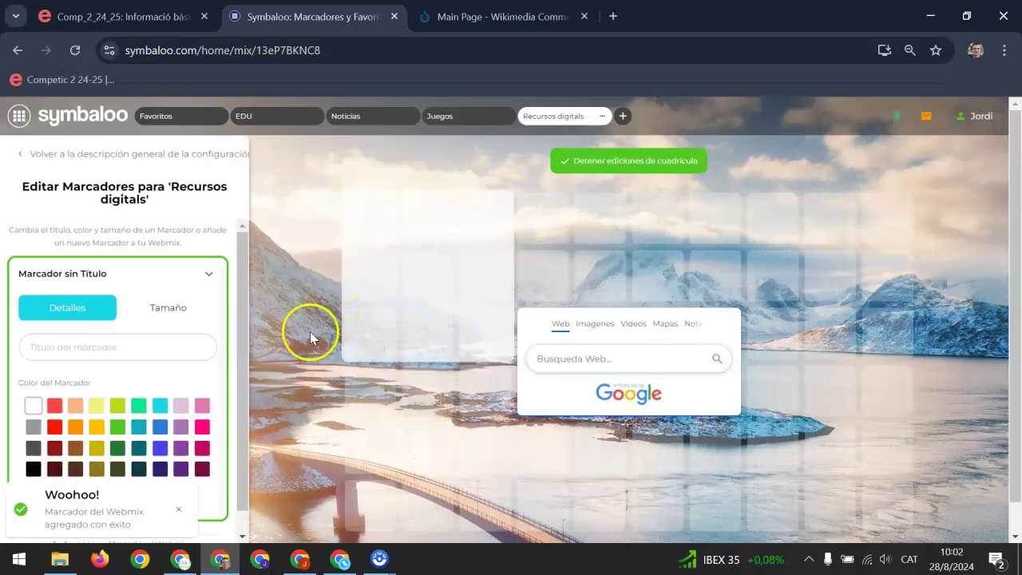
Title the new marker "Banc d'imatges", colour it light yellow and finish editing the grid.
{"action": "left_click", "coordinate": [79, 347]}
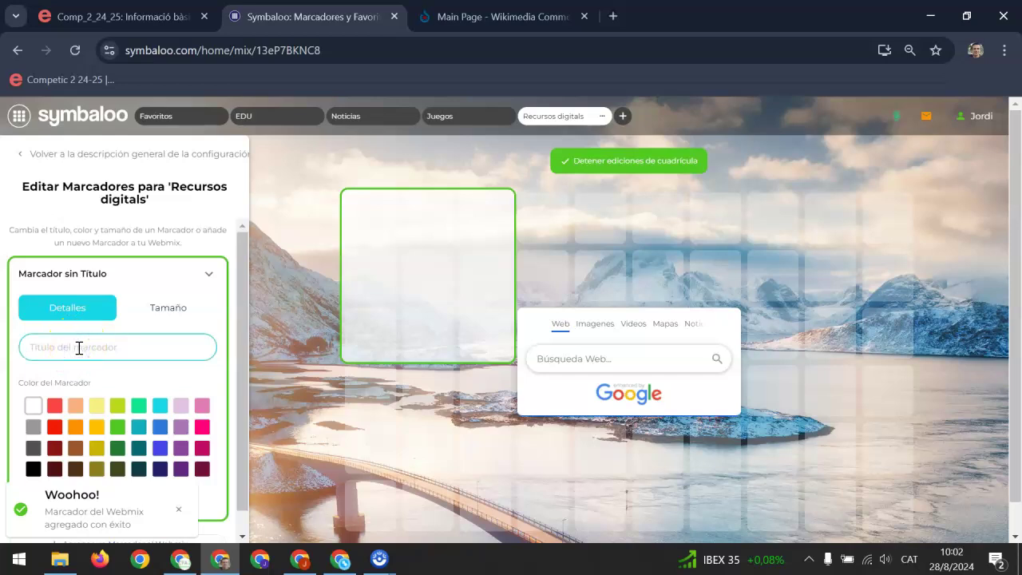
{"action": "type", "text": "Banc d'imatges"}
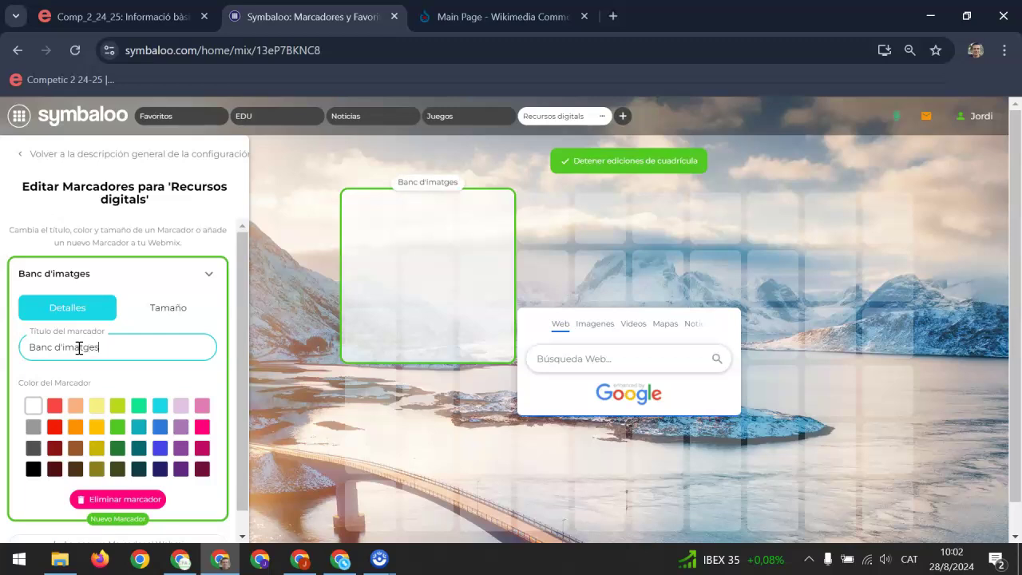
{"action": "left_click", "coordinate": [96, 406]}
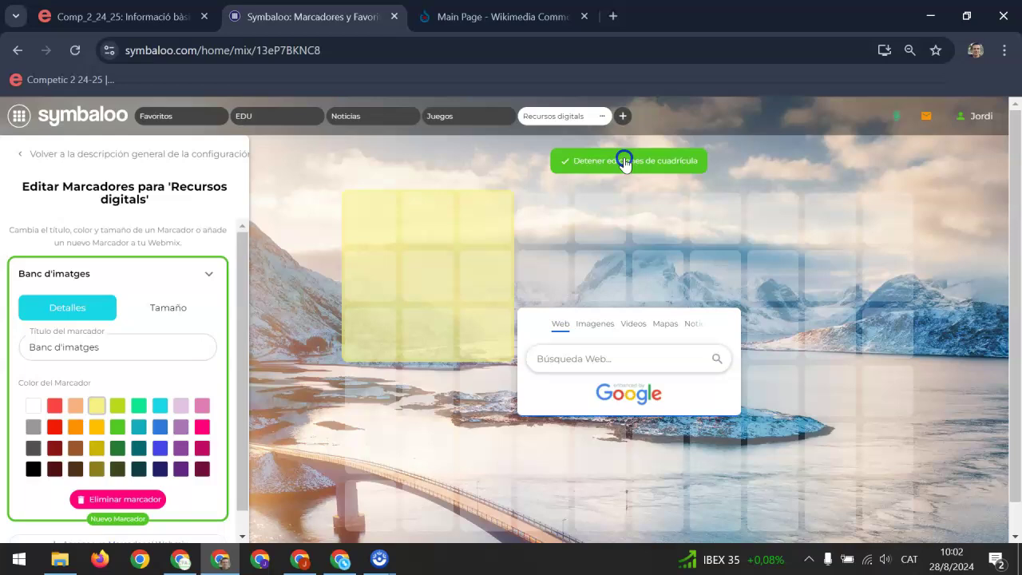
{"action": "left_click", "coordinate": [624, 161]}
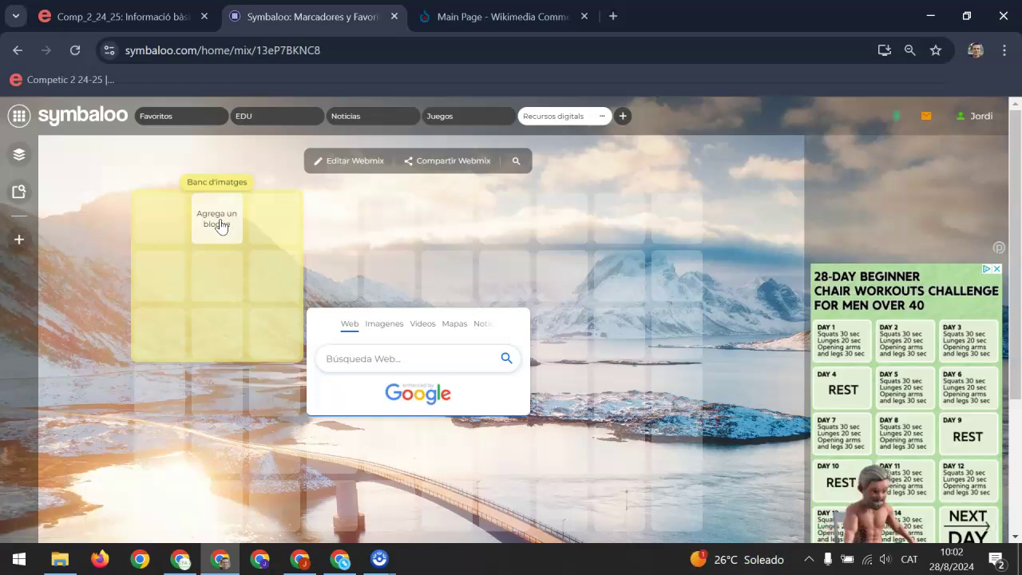
{"action": "left_click", "coordinate": [353, 358]}
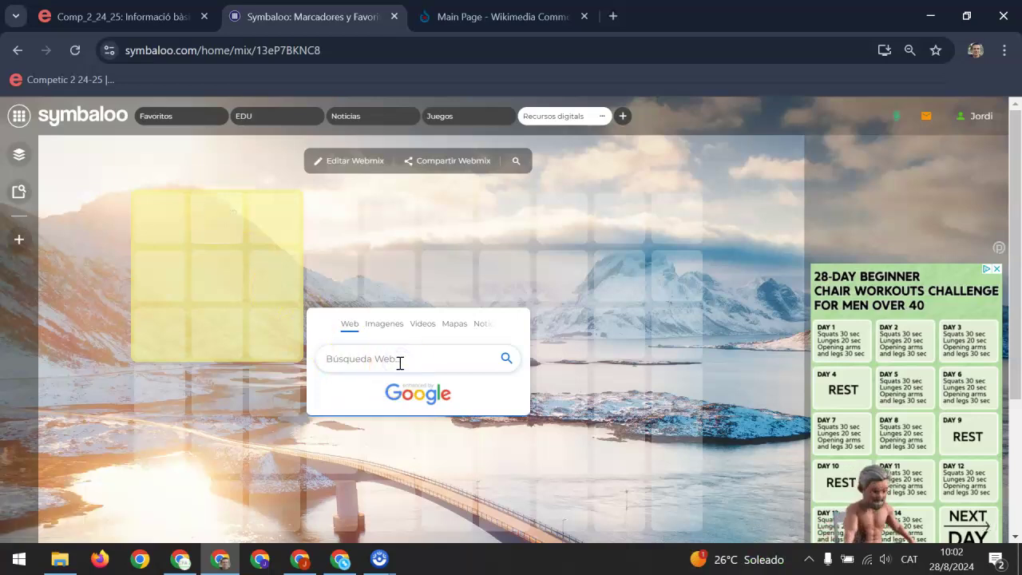
{"action": "type", "text": "flikr"}
{"action": "left_click", "coordinate": [507, 359]}
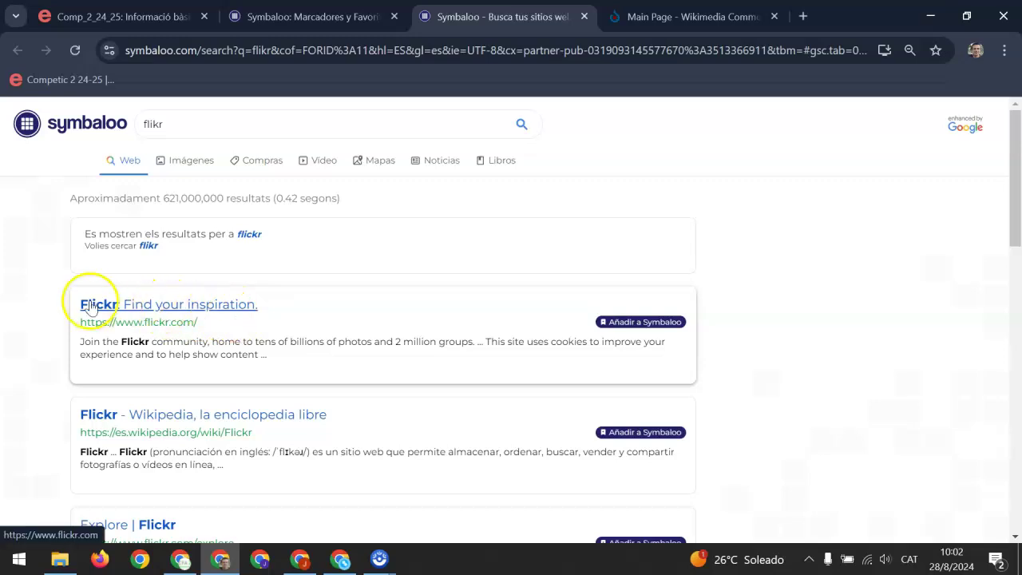
{"action": "left_click", "coordinate": [646, 322]}
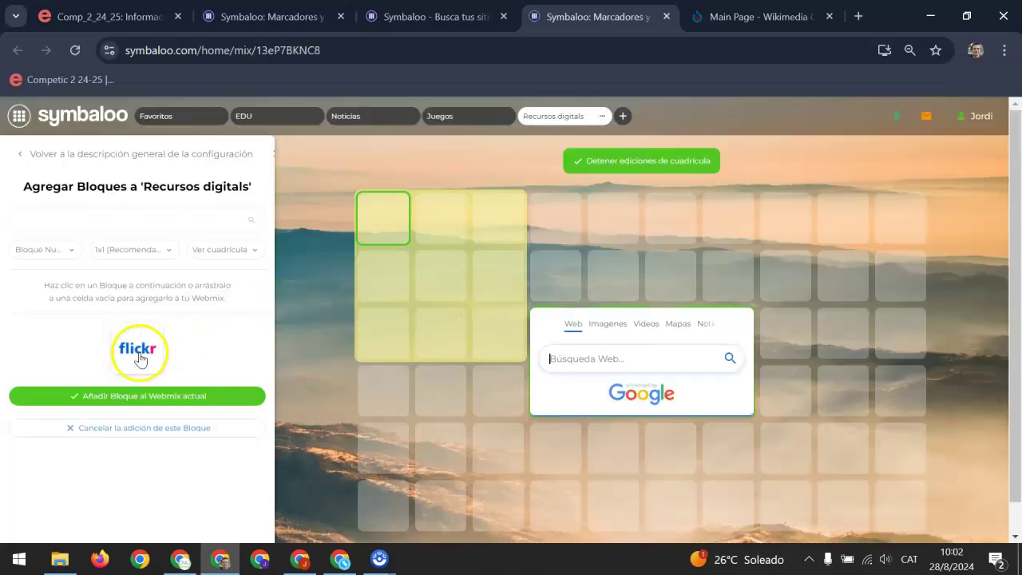
{"action": "left_click", "coordinate": [134, 407]}
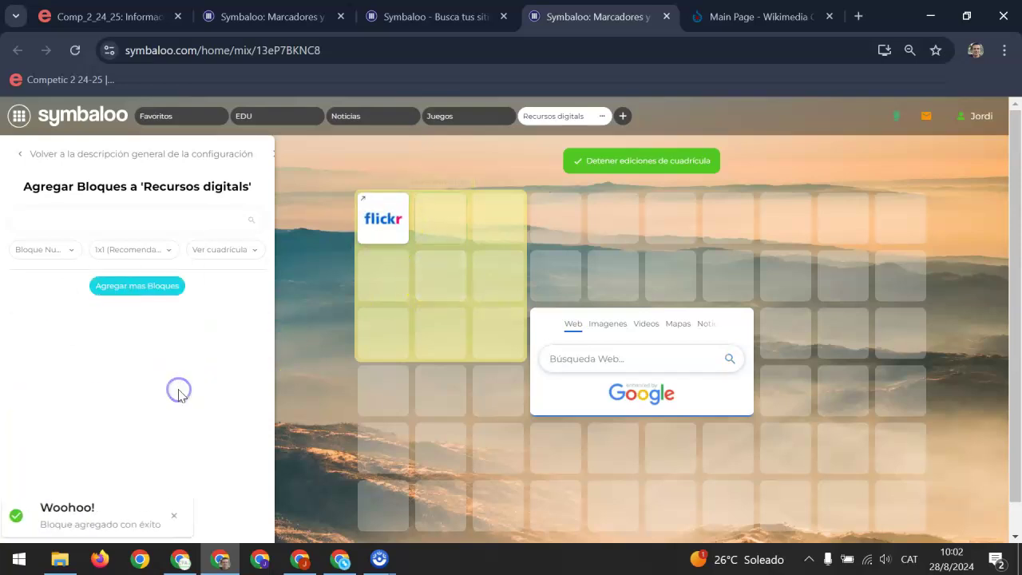
Leave grid editing and check the Flickr block by opening its site and closing it again.
{"action": "left_click", "coordinate": [370, 220]}
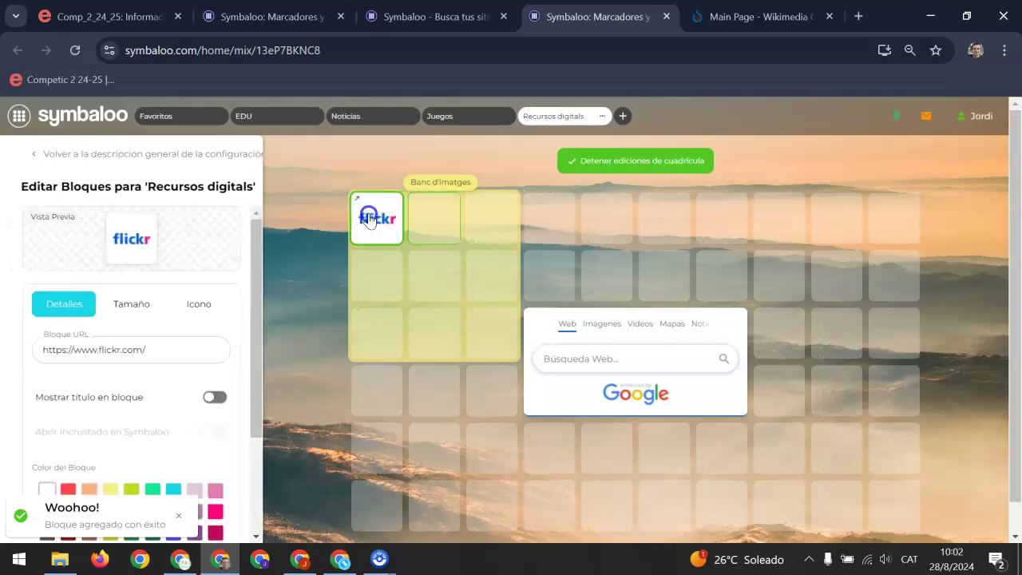
{"action": "left_click", "coordinate": [638, 163]}
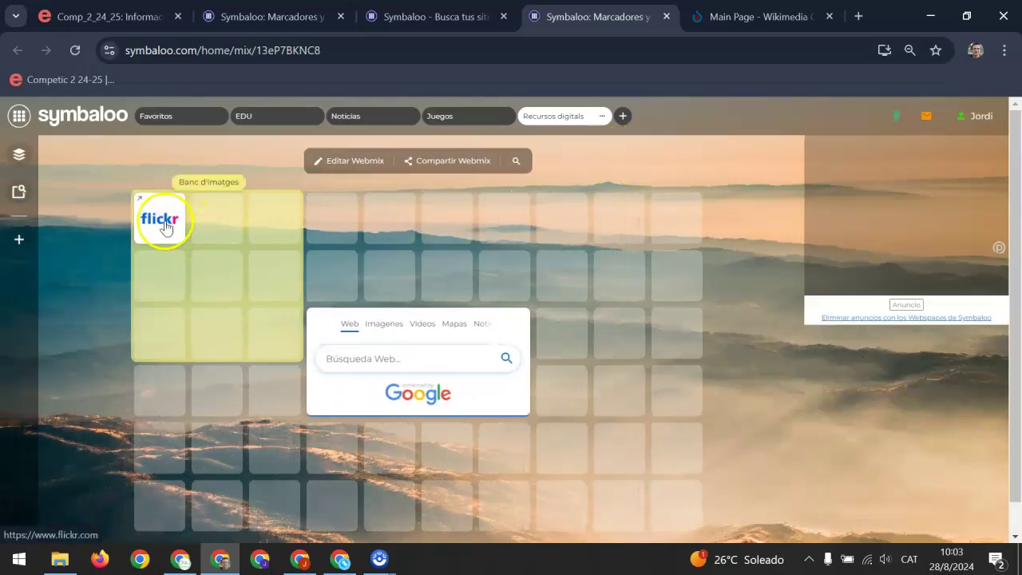
{"action": "left_click", "coordinate": [166, 228]}
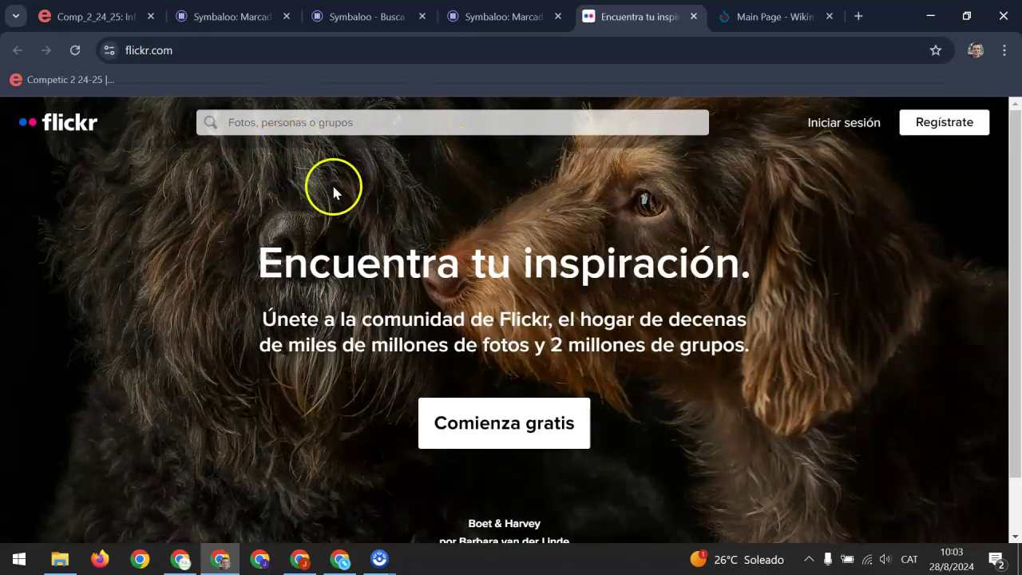
{"action": "left_click", "coordinate": [694, 17]}
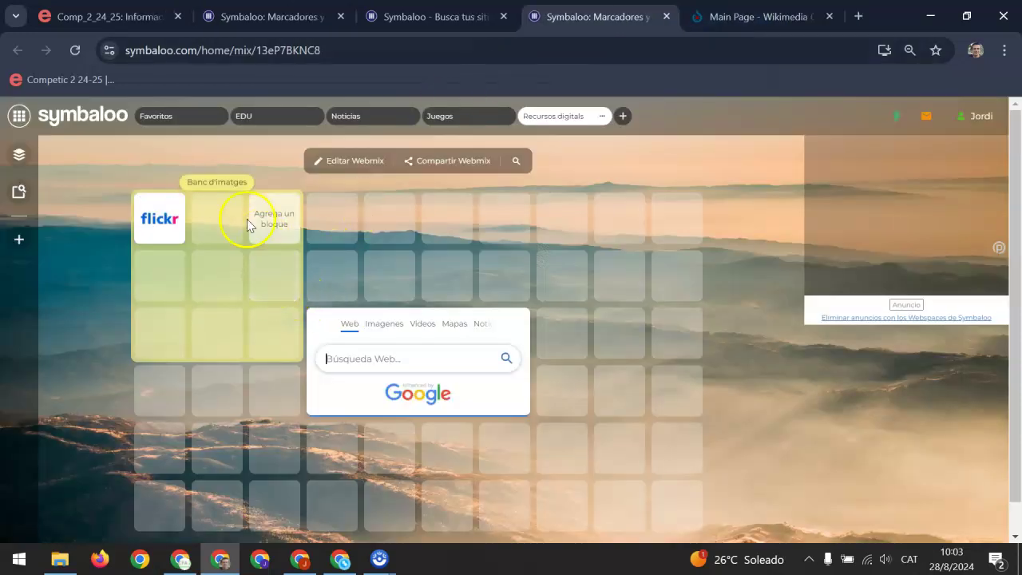
Add a new block group to the webmix from empty cells in the grid's first row, near its right end.
{"action": "left_click", "coordinate": [354, 163]}
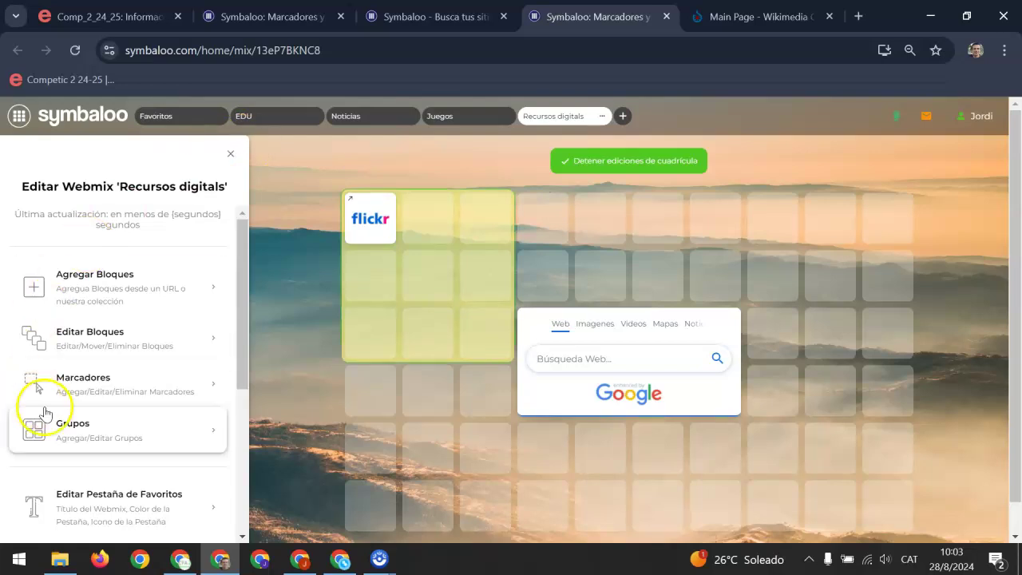
{"action": "left_click", "coordinate": [99, 434]}
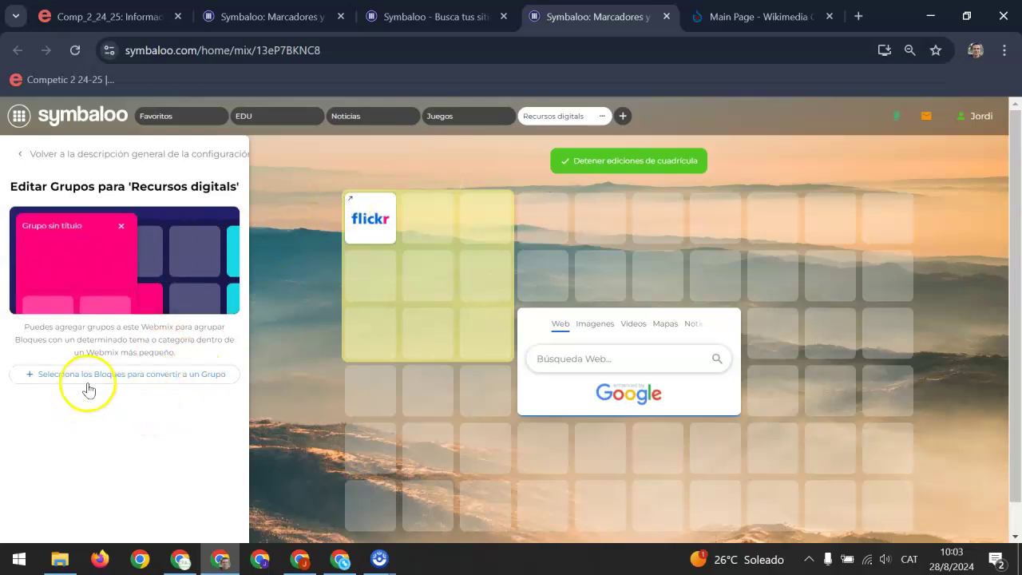
{"action": "left_click", "coordinate": [144, 375]}
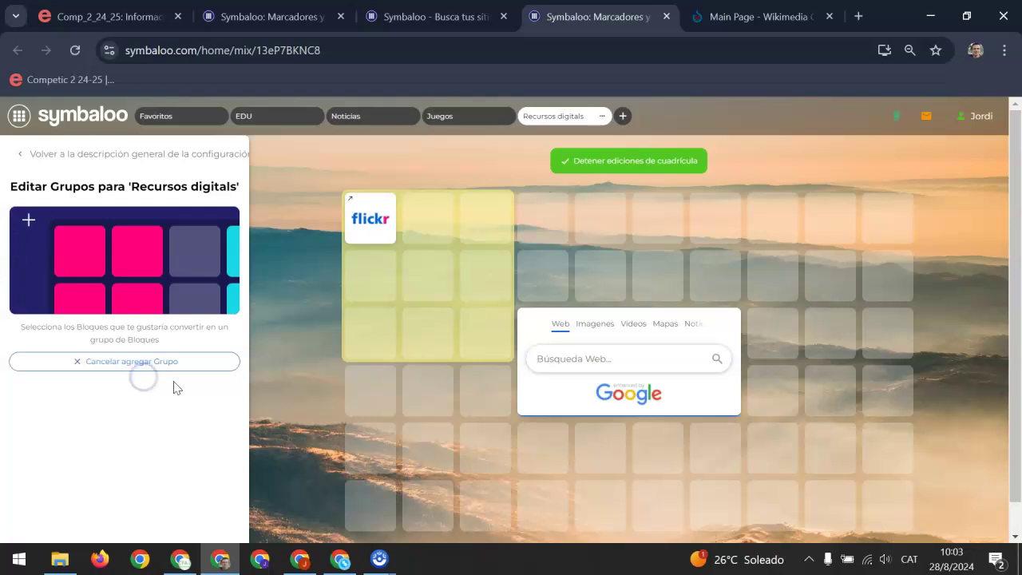
{"action": "left_click", "coordinate": [729, 224]}
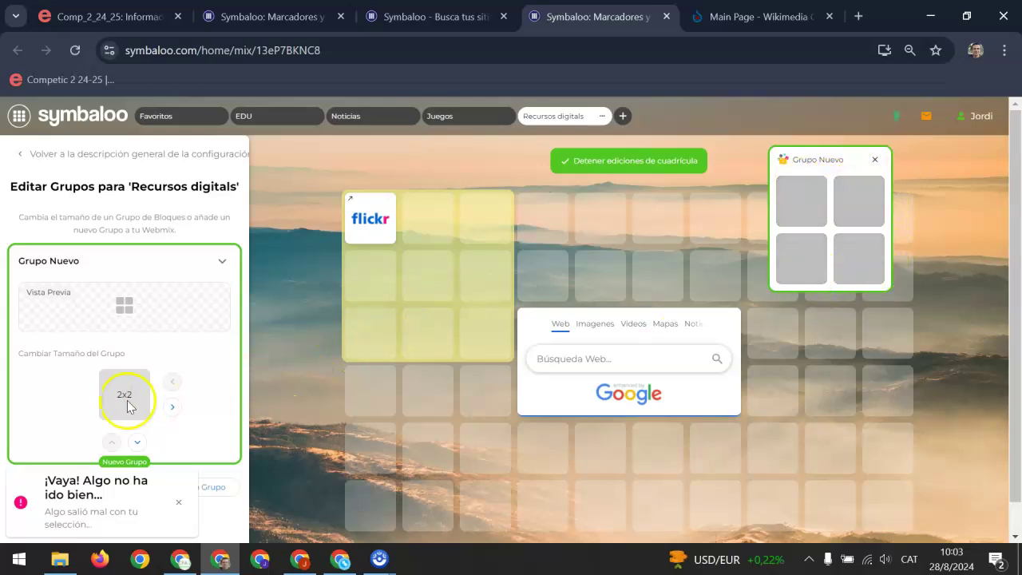
Resize the new group to 3x3, collapse it and finish editing the grid.
{"action": "left_click", "coordinate": [171, 406]}
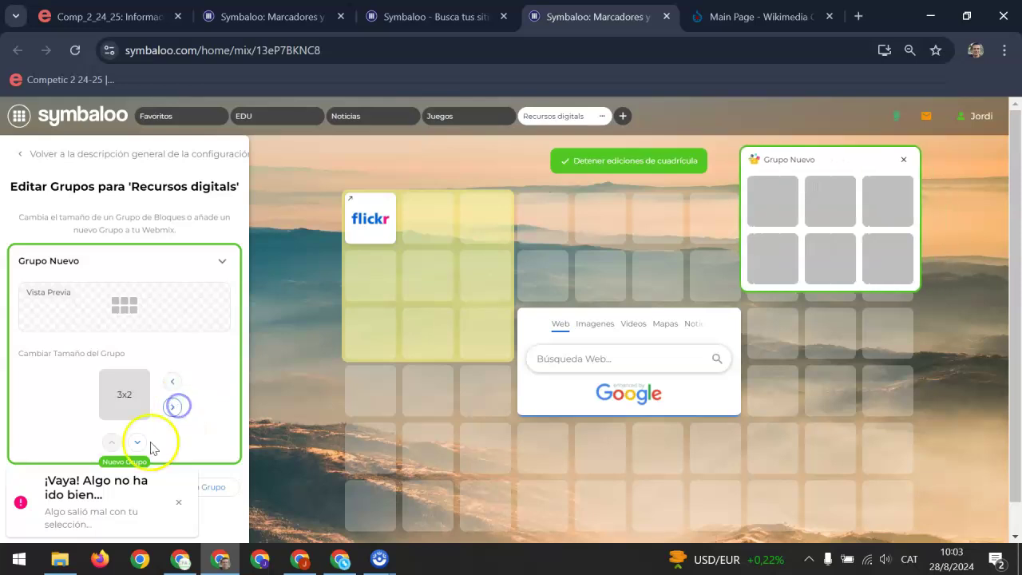
{"action": "left_click", "coordinate": [137, 443]}
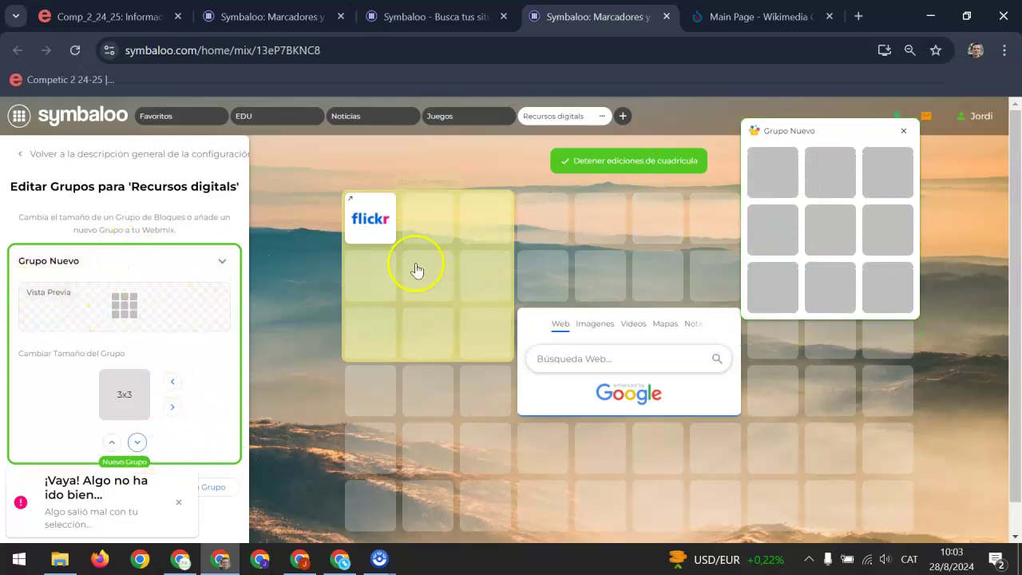
{"action": "scroll", "coordinate": [72, 304], "scroll_direction": "down", "scroll_amount": 1}
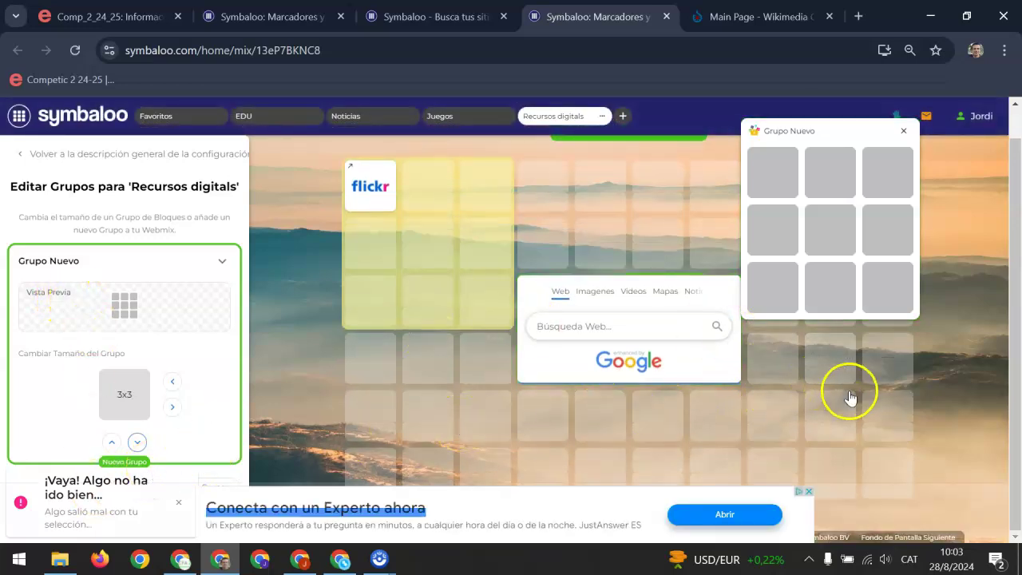
{"action": "left_click", "coordinate": [903, 130]}
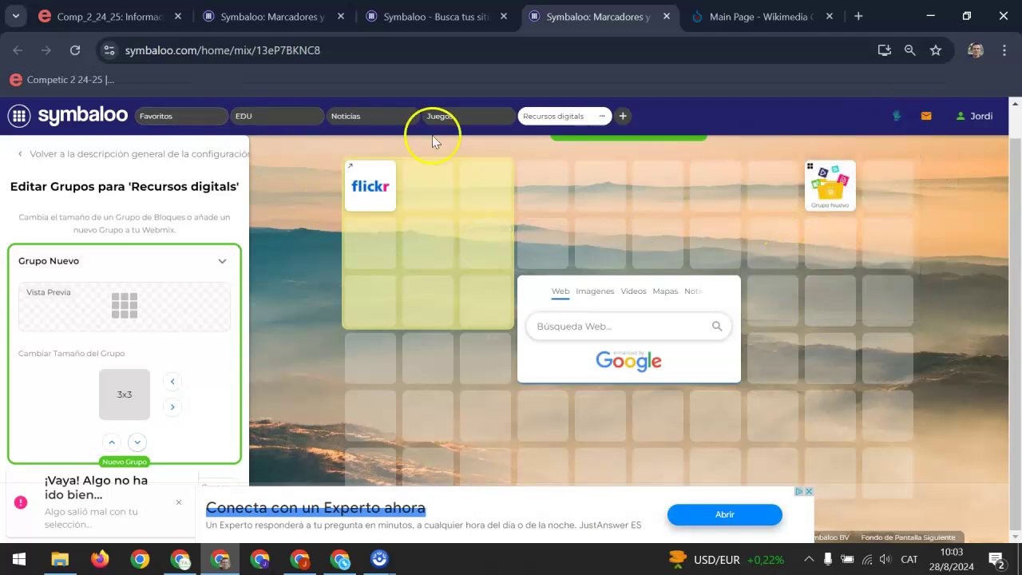
{"action": "left_click", "coordinate": [632, 160]}
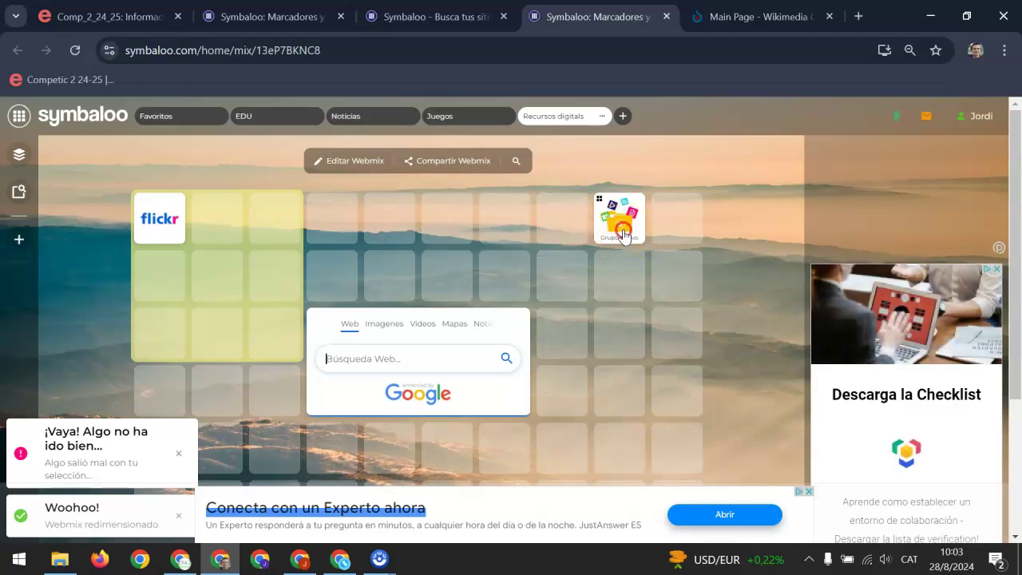
Rename the new group's block label to "Bancs de sons" and finish editing the grid.
{"action": "right_click", "coordinate": [624, 234]}
{"action": "left_click", "coordinate": [648, 350]}
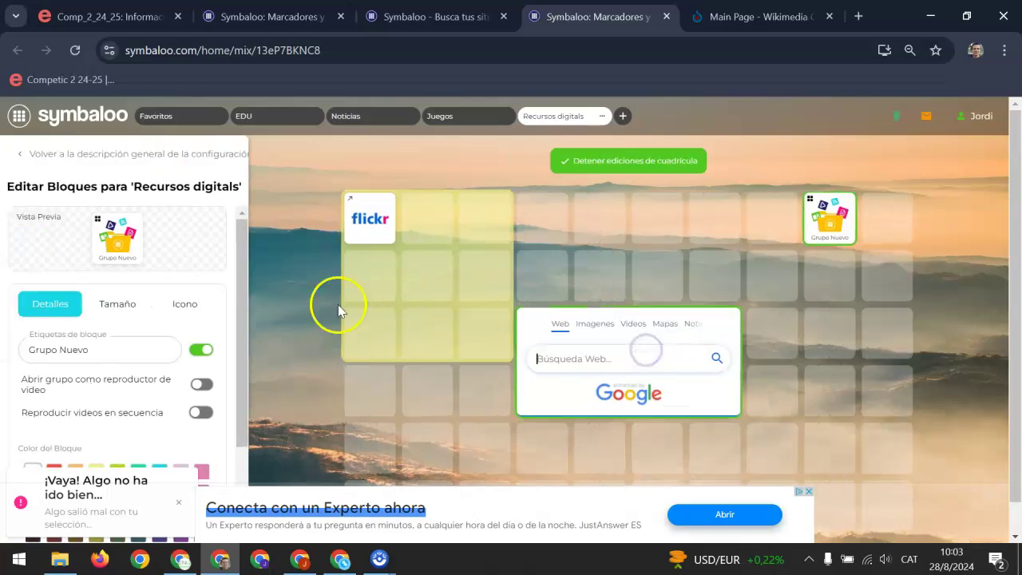
{"action": "left_click", "coordinate": [95, 347]}
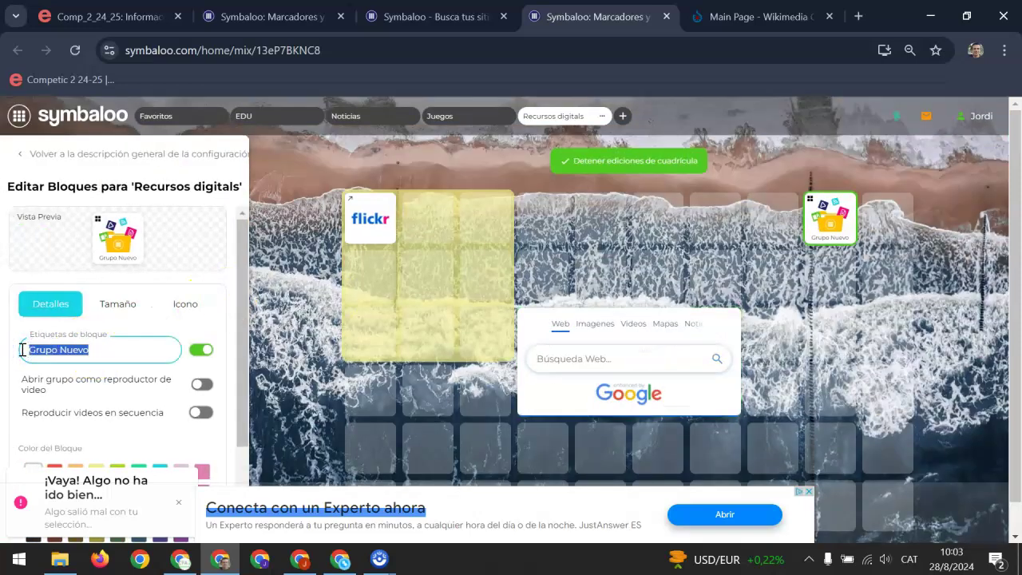
{"action": "type", "text": "Bancs de"}
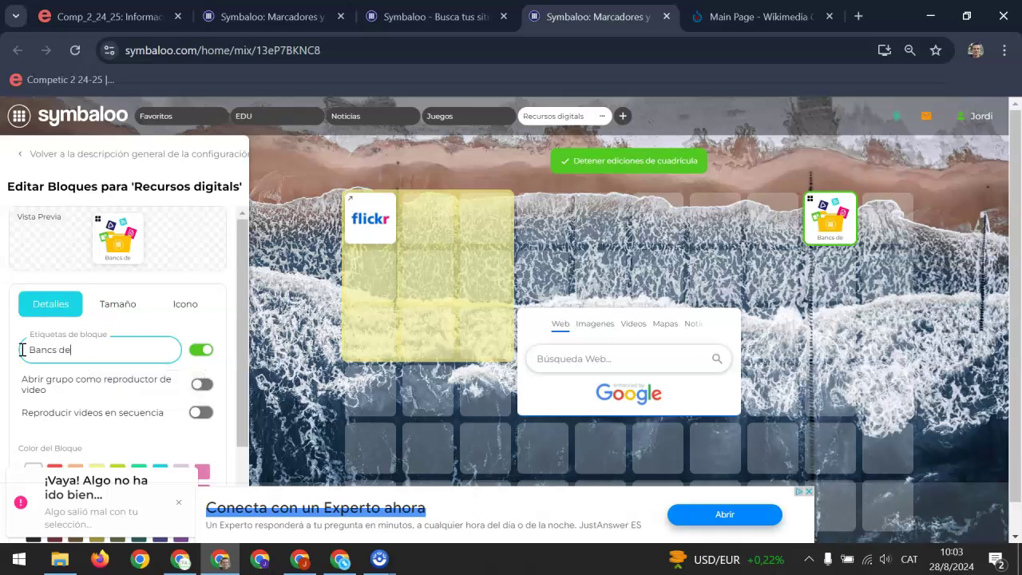
{"action": "type", "text": " sons"}
{"action": "scroll", "coordinate": [107, 421], "scroll_direction": "down", "scroll_amount": 2}
{"action": "scroll", "coordinate": [109, 417], "scroll_direction": "up", "scroll_amount": 2}
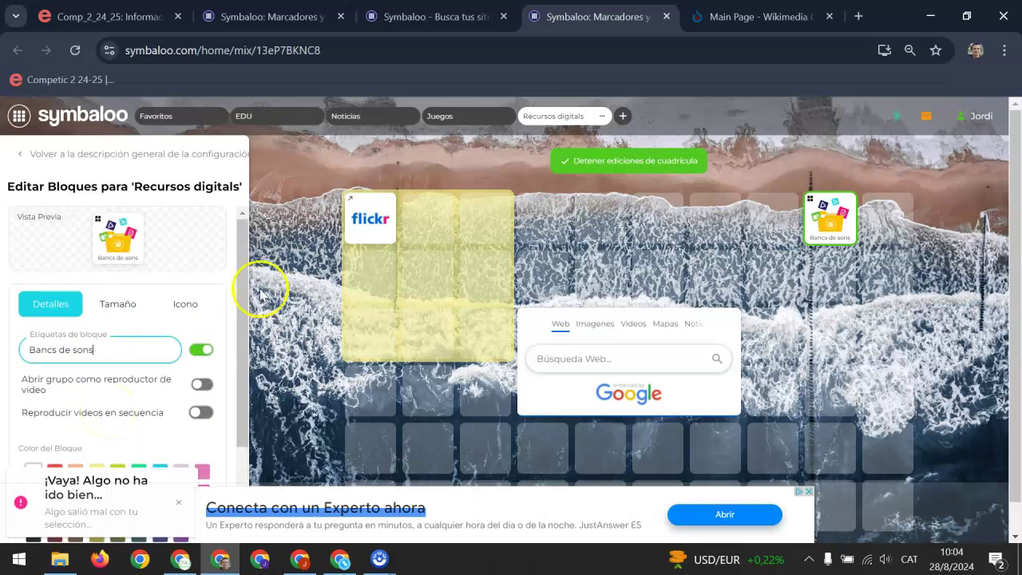
{"action": "left_click", "coordinate": [591, 160]}
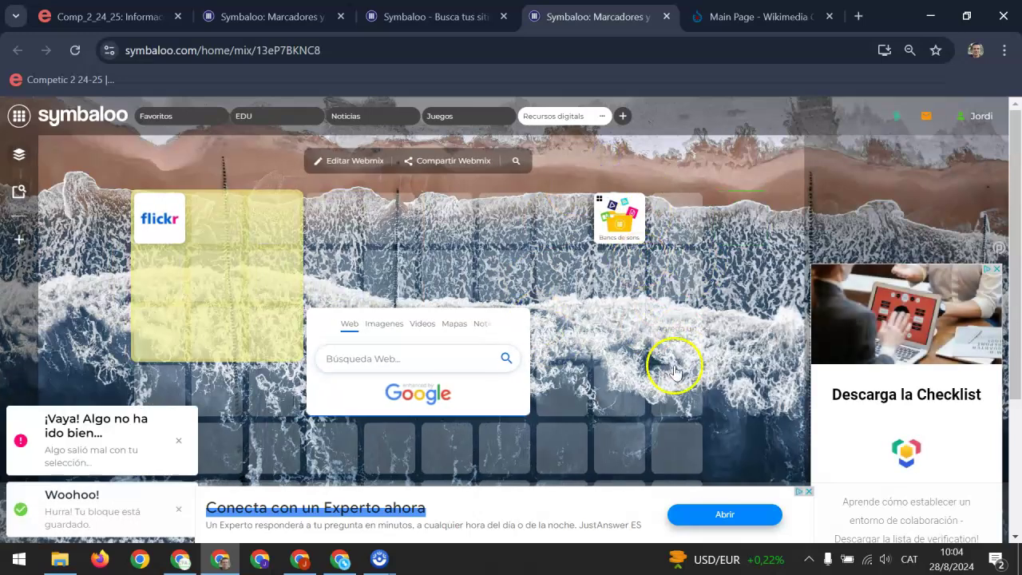
{"action": "left_click", "coordinate": [618, 214]}
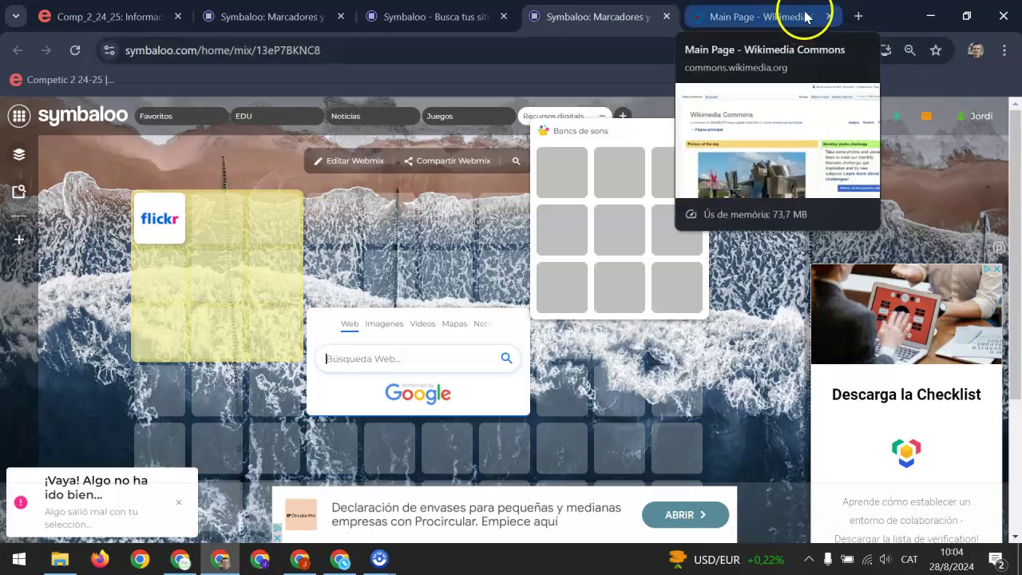
{"action": "left_click", "coordinate": [833, 17]}
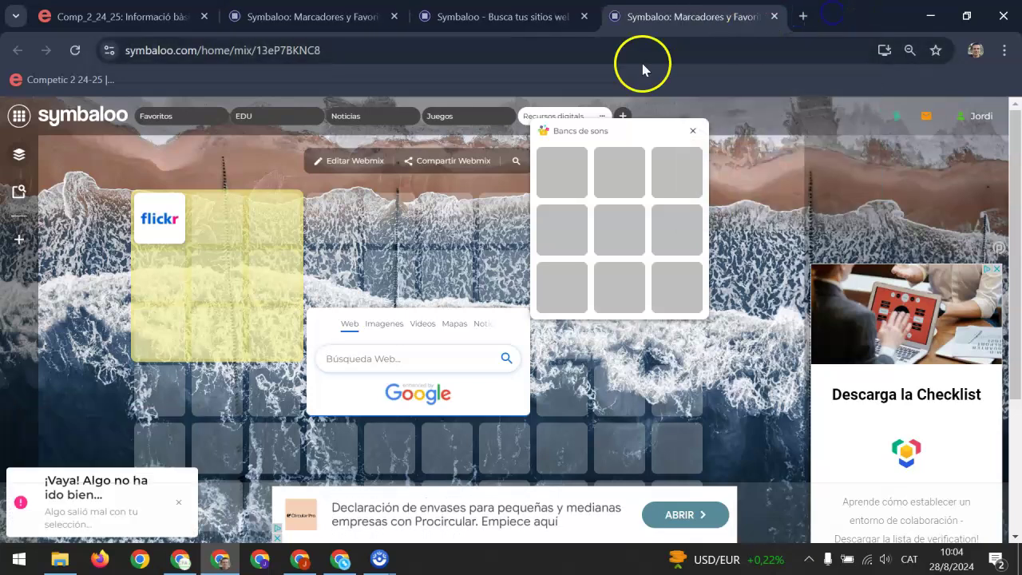
{"action": "left_click", "coordinate": [401, 361]}
{"action": "type", "text": "in"}
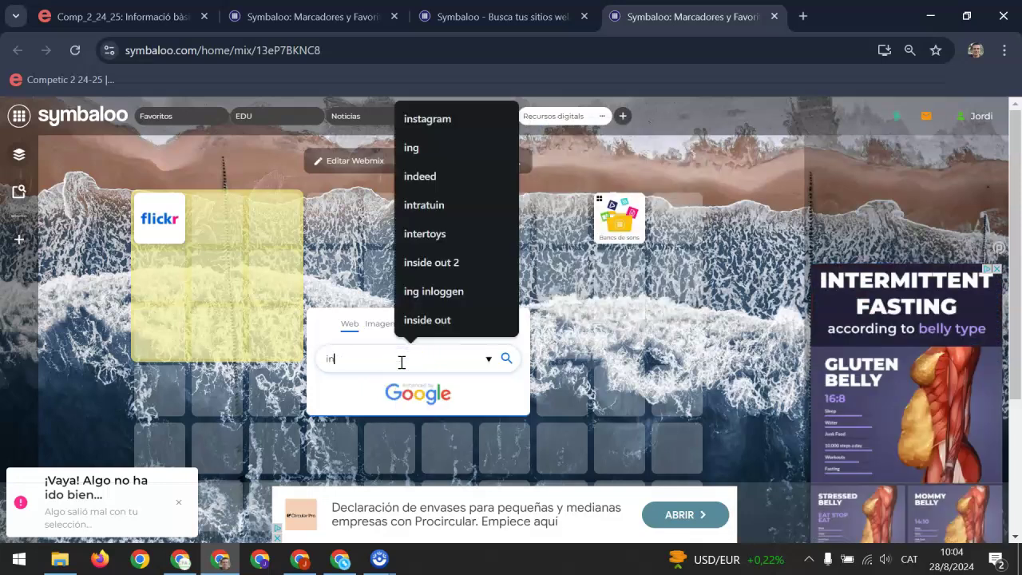
{"action": "type", "text": "compete"}
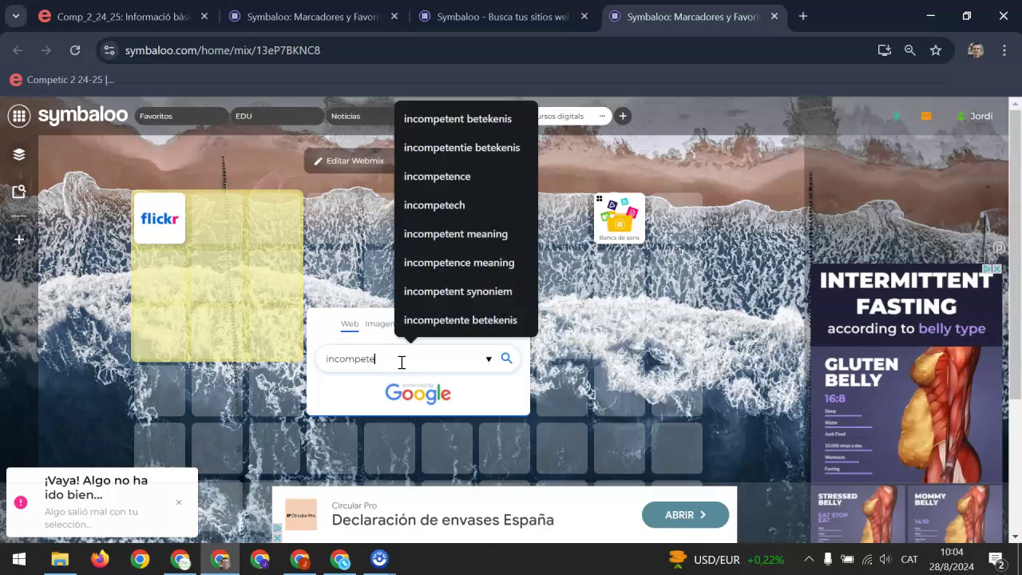
{"action": "type", "text": "ch.com"}
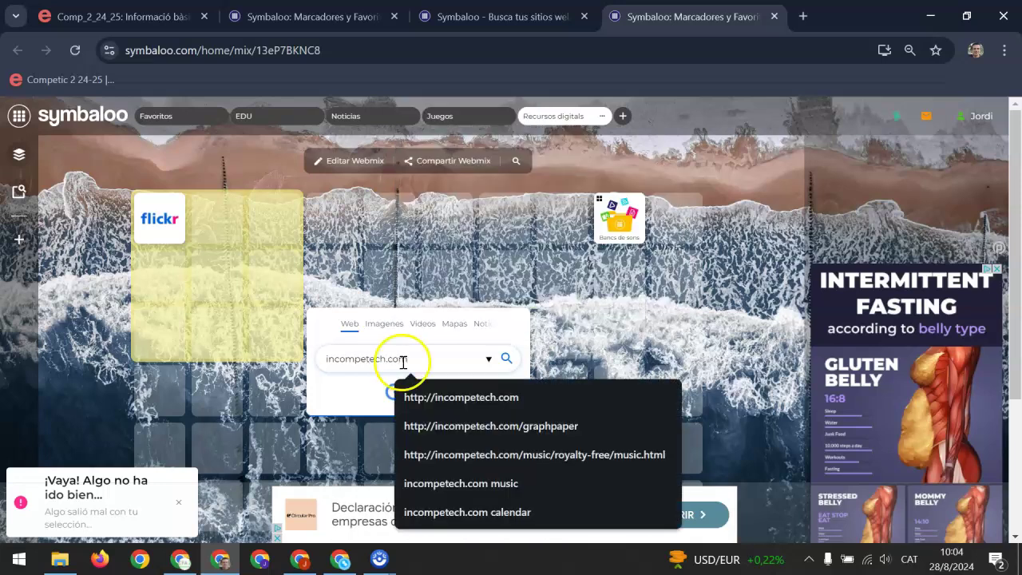
{"action": "left_click", "coordinate": [486, 398]}
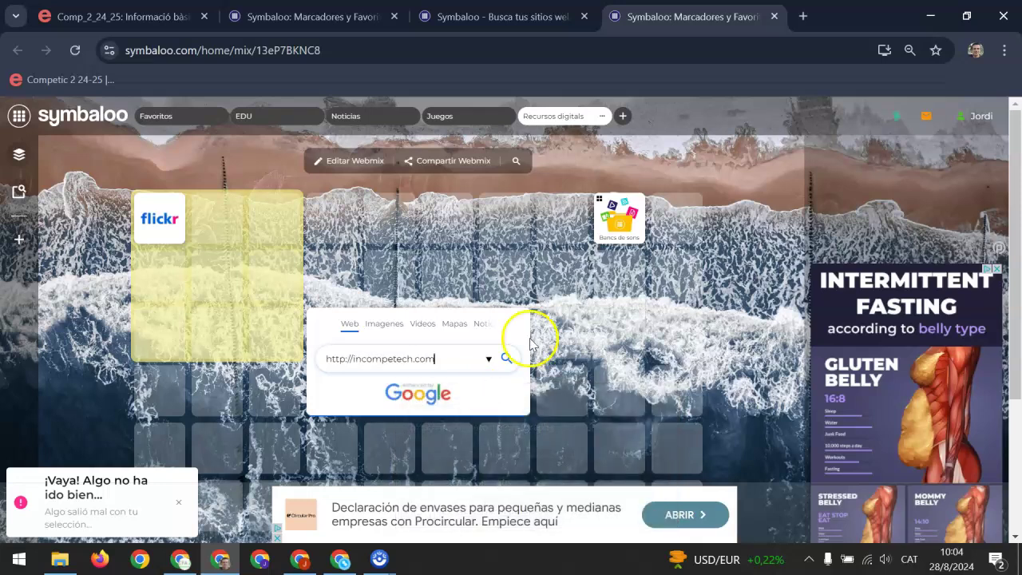
{"action": "left_click", "coordinate": [507, 359]}
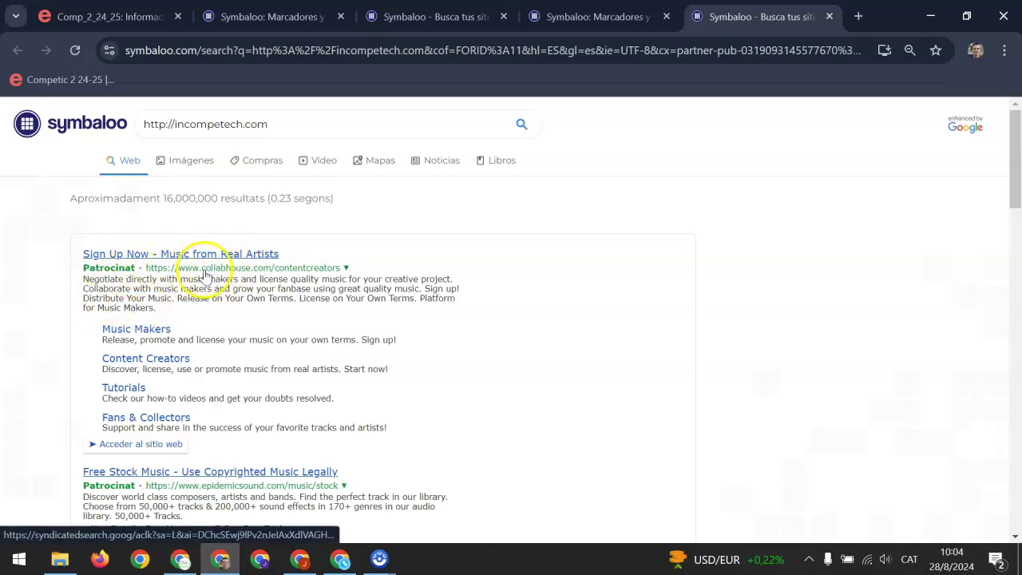
Add the "incompetech – Music and also Graph Paper" search result as a block beside Flickr in the "Recursos digitals" webmix.
{"action": "scroll", "coordinate": [258, 274], "scroll_direction": "down", "scroll_amount": 1}
{"action": "scroll", "coordinate": [258, 274], "scroll_direction": "down", "scroll_amount": 2}
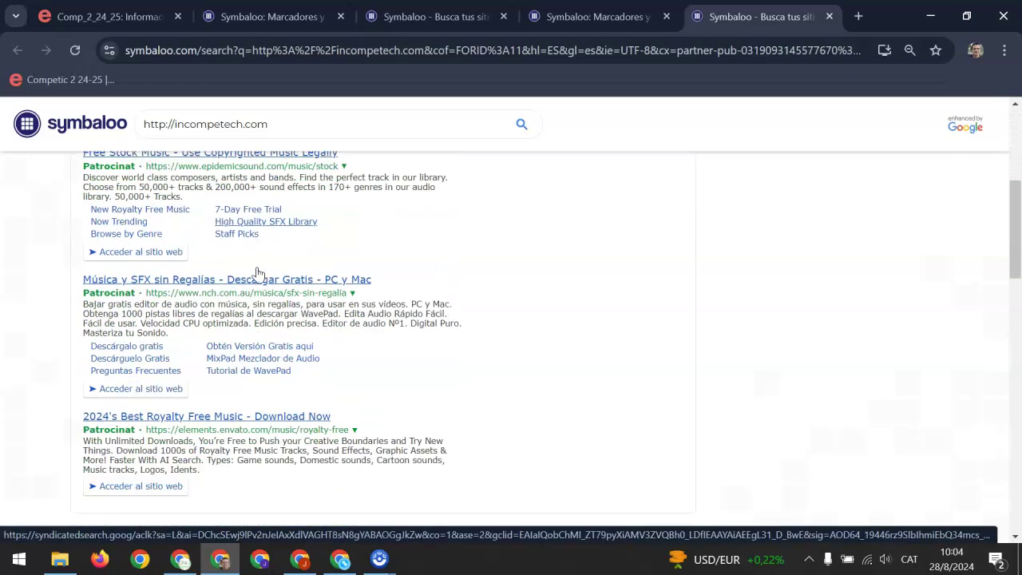
{"action": "scroll", "coordinate": [257, 274], "scroll_direction": "down", "scroll_amount": 3}
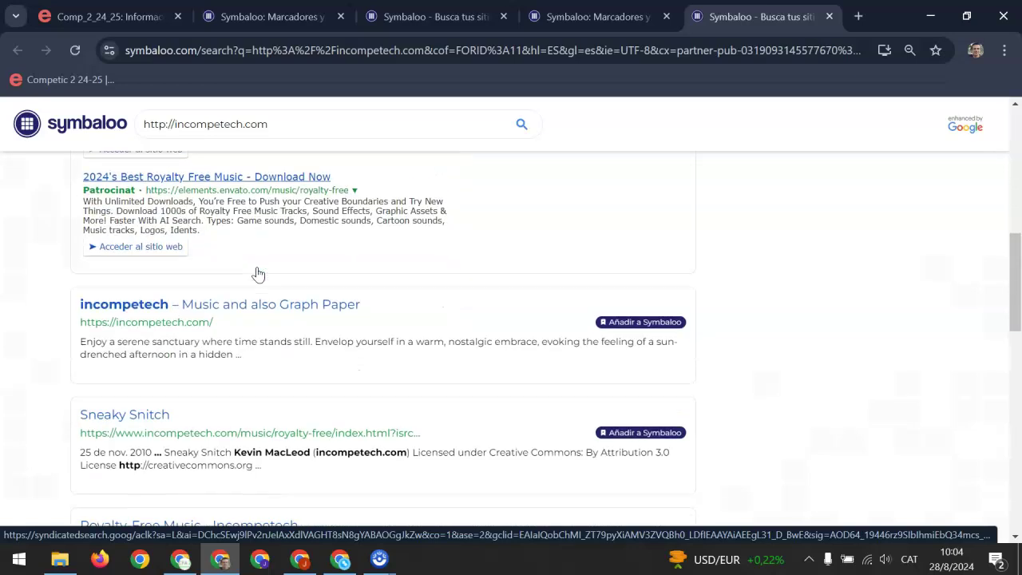
{"action": "left_click", "coordinate": [650, 321]}
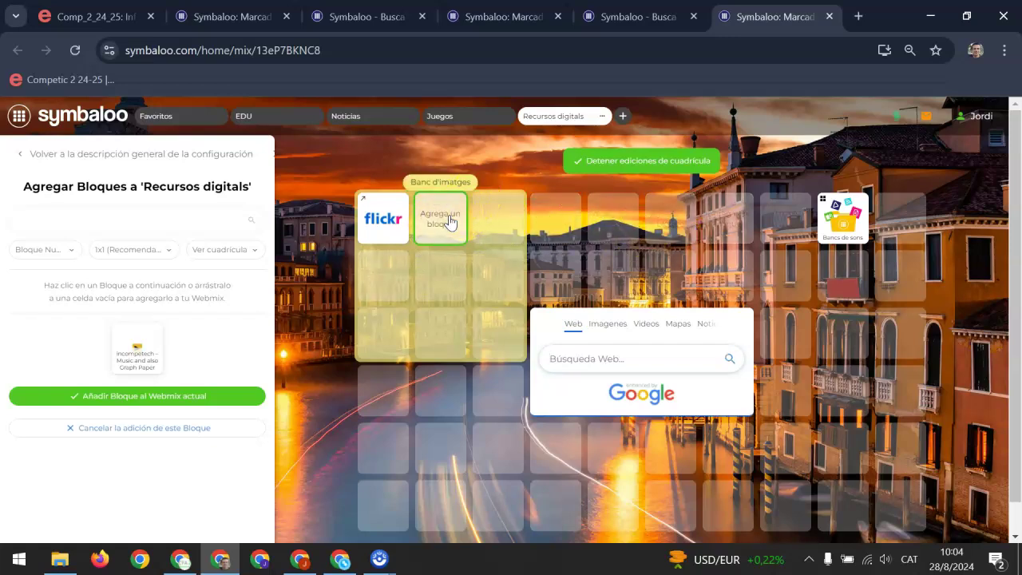
{"action": "left_click", "coordinate": [174, 398]}
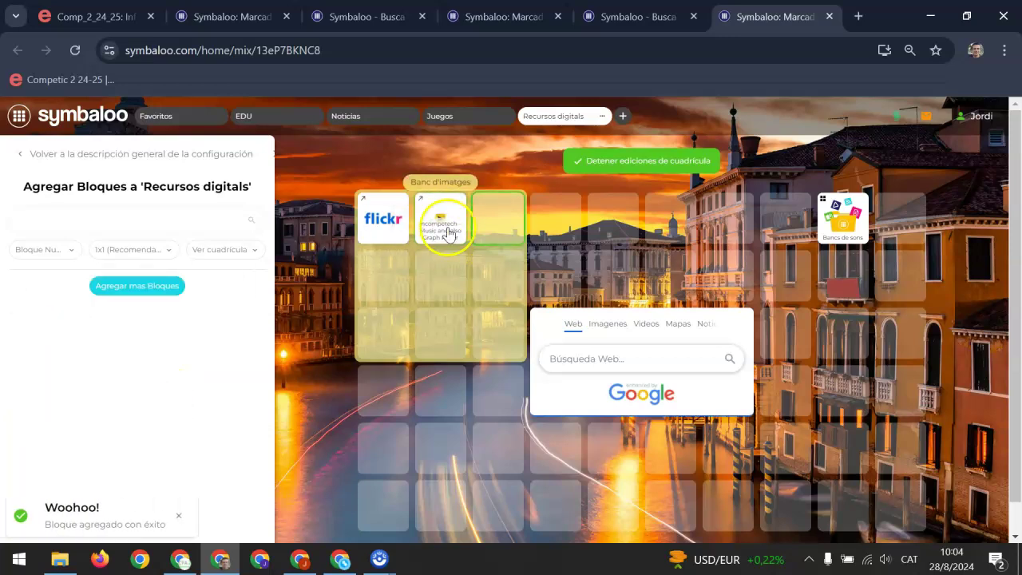
Finish grid editing, move the Incompetech block into the first cell of the "Bancs de sons" group and check the group's contents.
{"action": "left_click", "coordinate": [836, 223]}
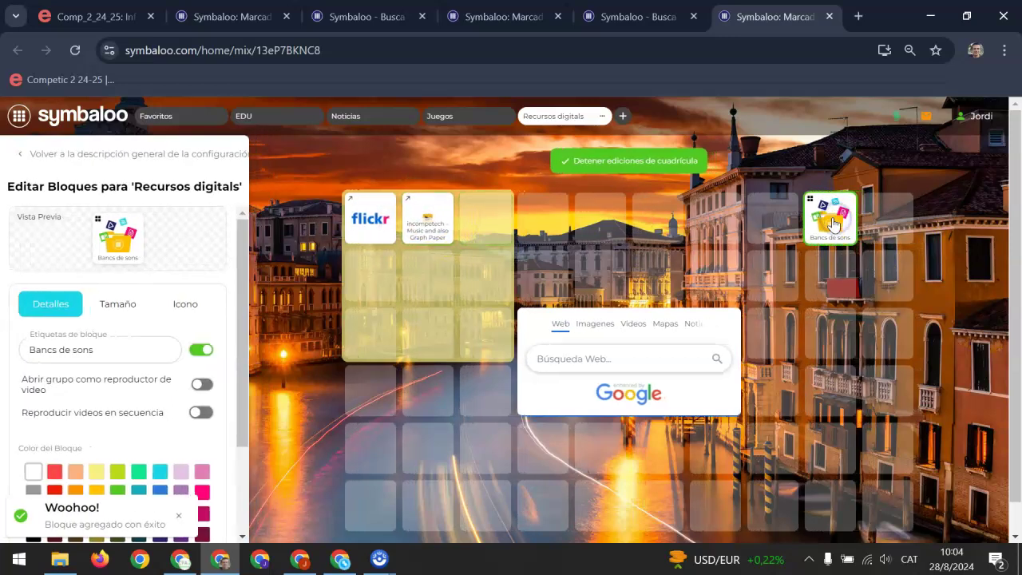
{"action": "left_click", "coordinate": [612, 162]}
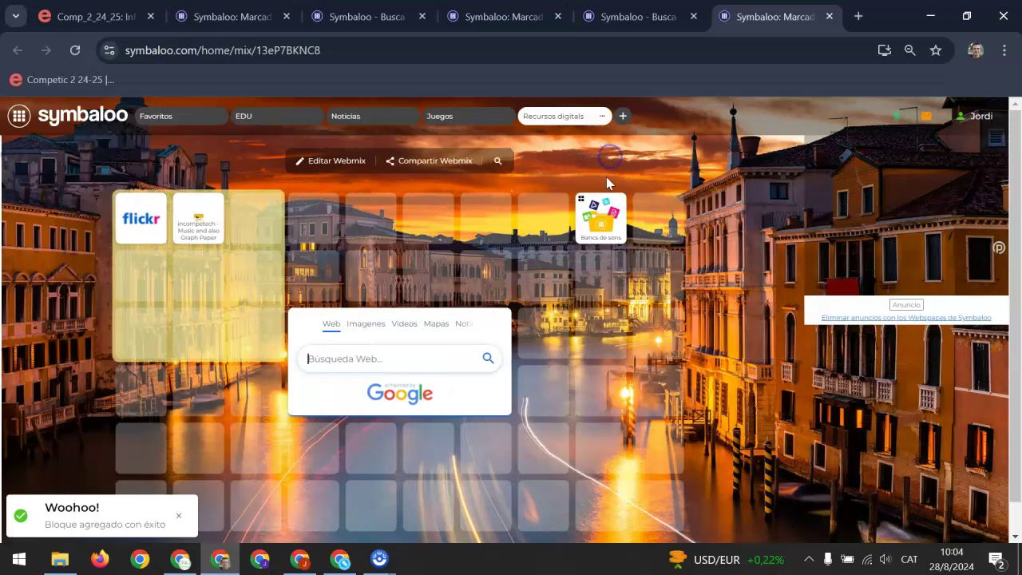
{"action": "left_click", "coordinate": [615, 217]}
{"action": "left_click_drag", "start_coordinate": [216, 212], "coordinate": [570, 174]}
{"action": "left_click", "coordinate": [693, 130]}
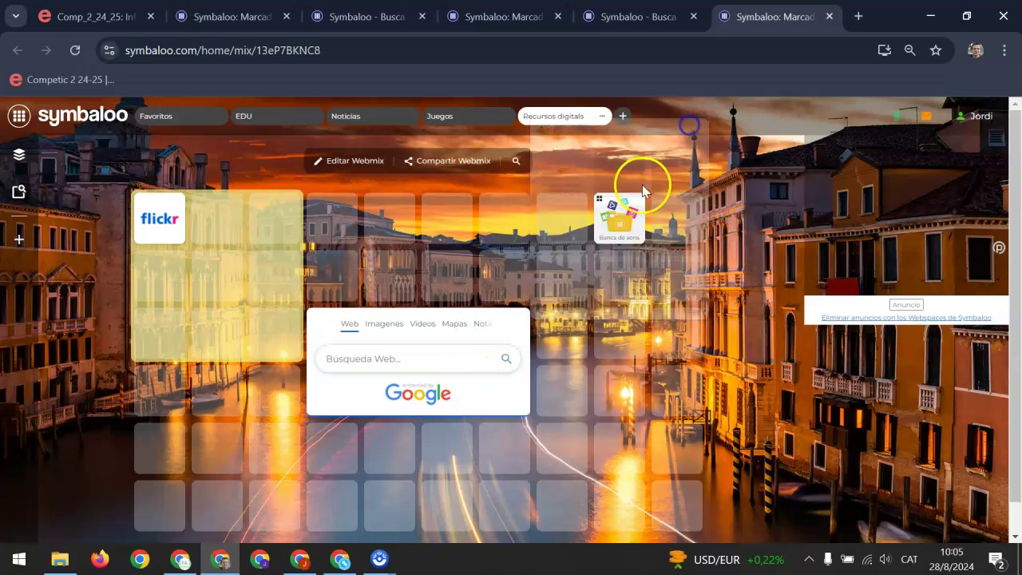
{"action": "left_click", "coordinate": [613, 219]}
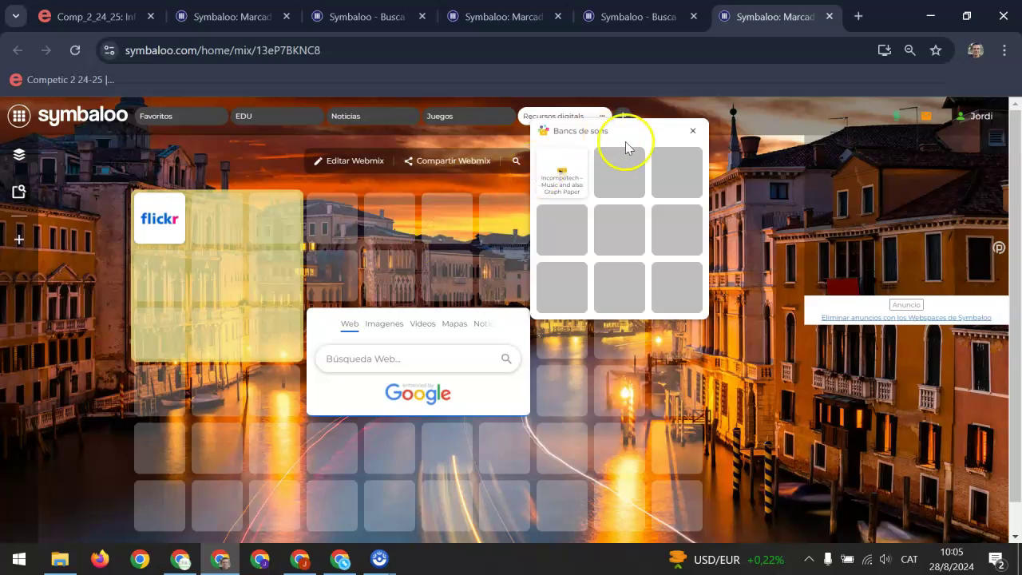
{"action": "left_click", "coordinate": [692, 130]}
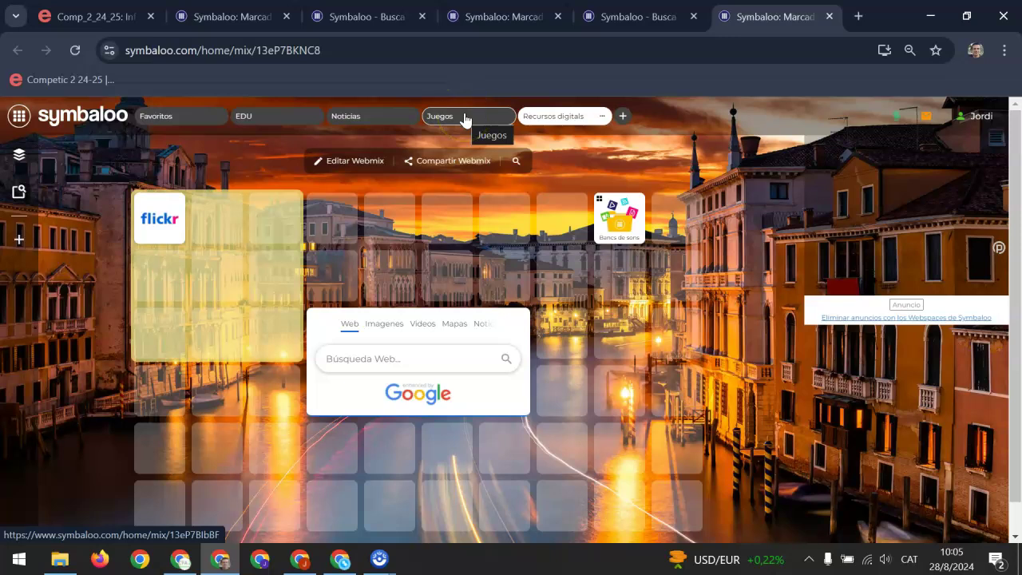
Remove the "Recursos digitals" webmix through its edit options, confirming the deletion with the text "ELIMINAR".
{"action": "left_click", "coordinate": [581, 114]}
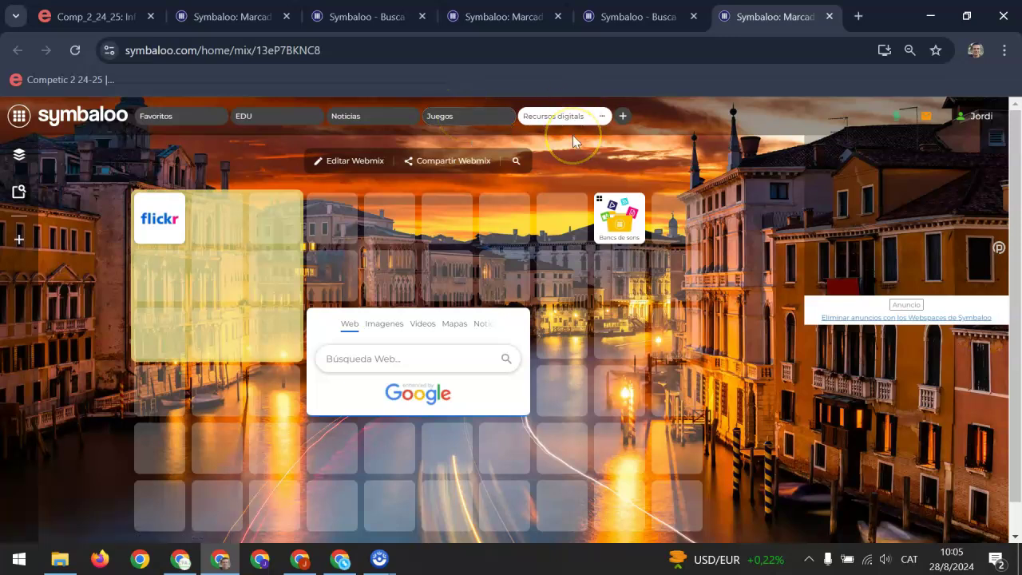
{"action": "left_click", "coordinate": [350, 163]}
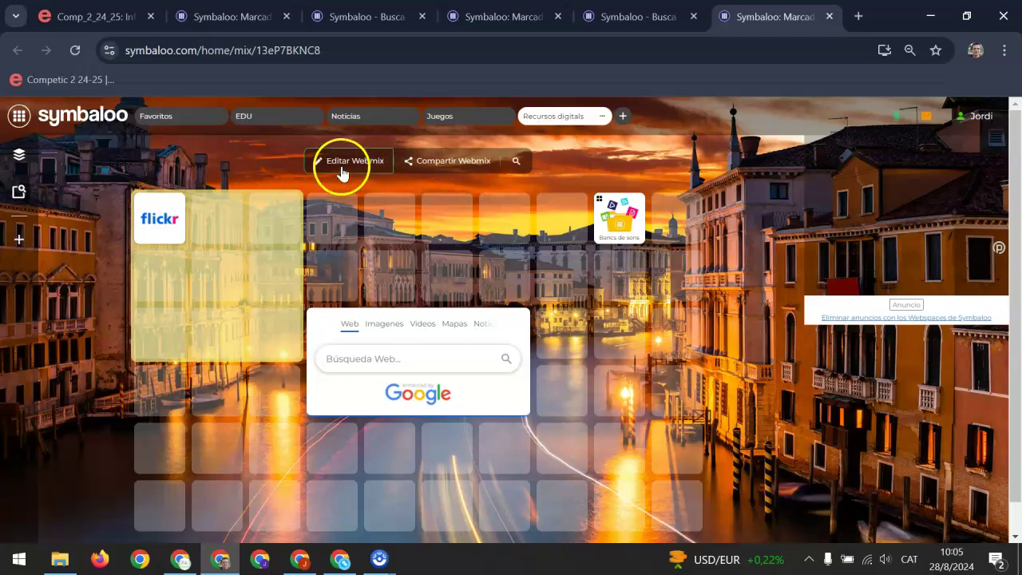
{"action": "scroll", "coordinate": [239, 280], "scroll_direction": "down", "scroll_amount": 5}
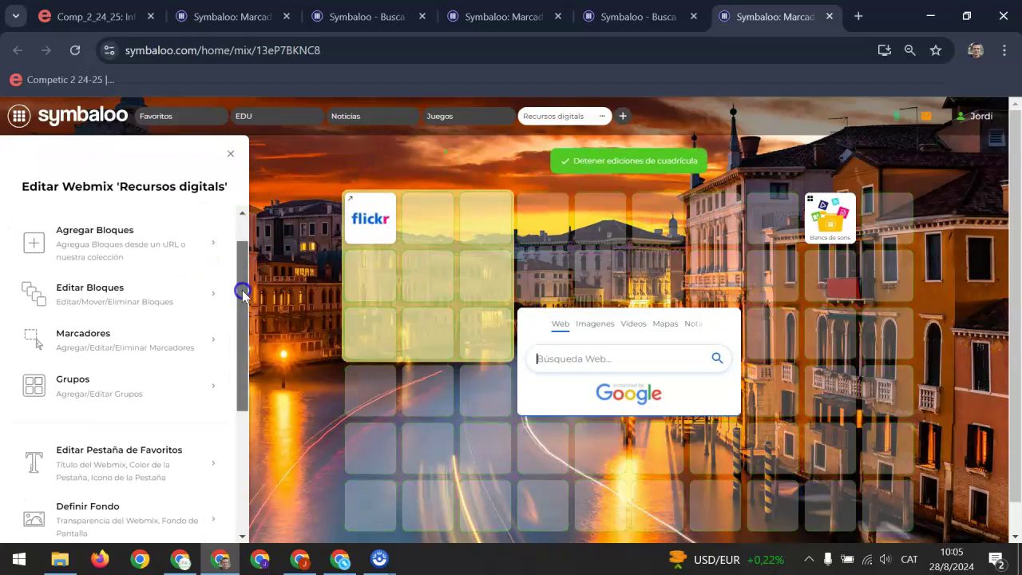
{"action": "left_click", "coordinate": [137, 519]}
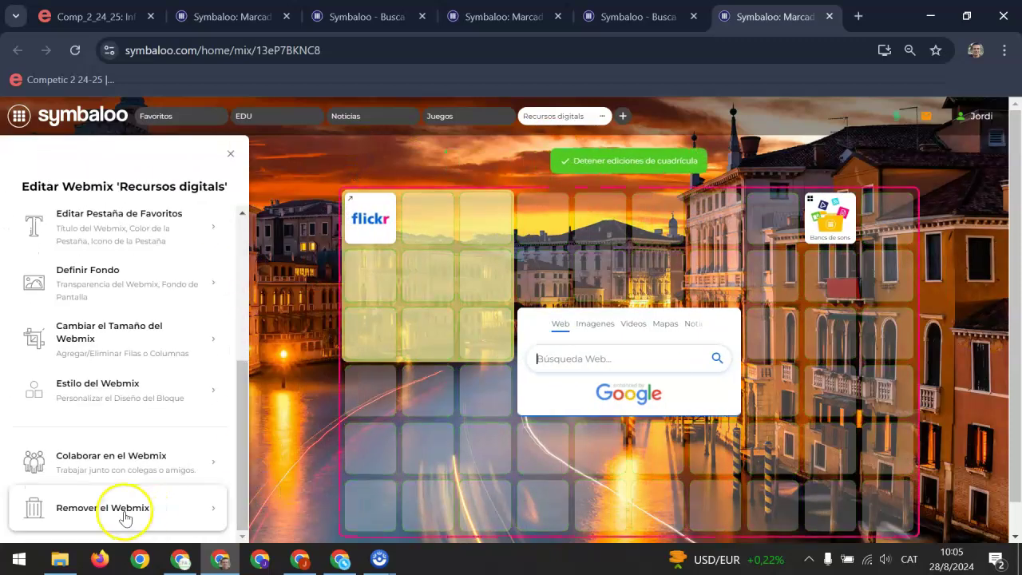
{"action": "left_click", "coordinate": [123, 518]}
{"action": "left_click", "coordinate": [431, 409]}
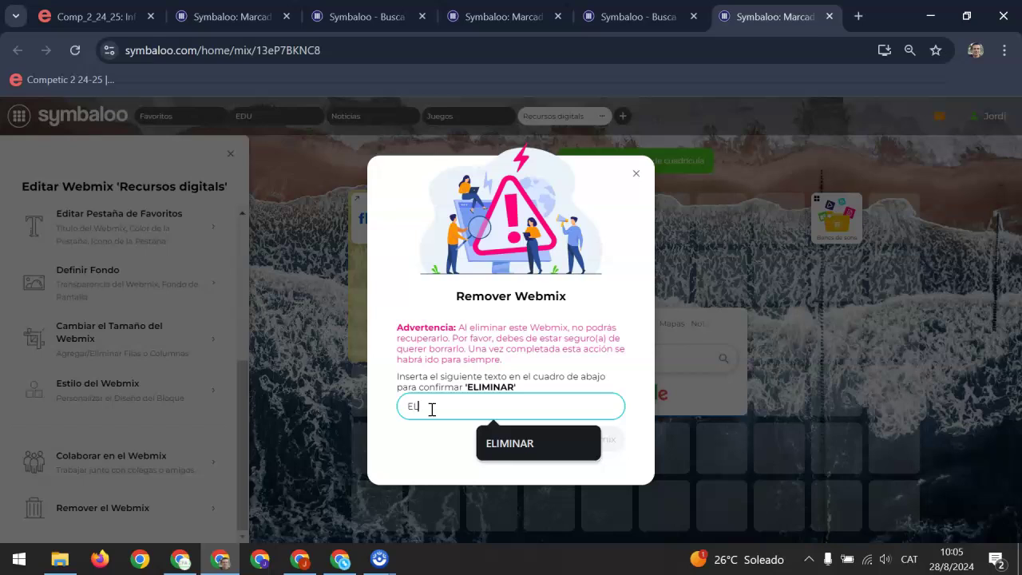
{"action": "type", "text": "AR"}
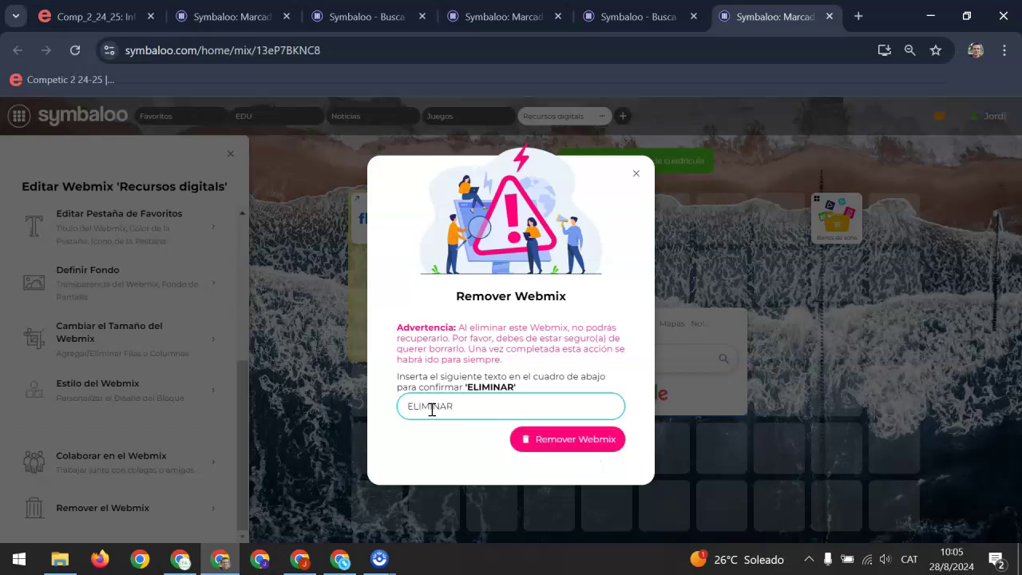
{"action": "left_click", "coordinate": [599, 439]}
{"action": "left_click", "coordinate": [600, 422]}
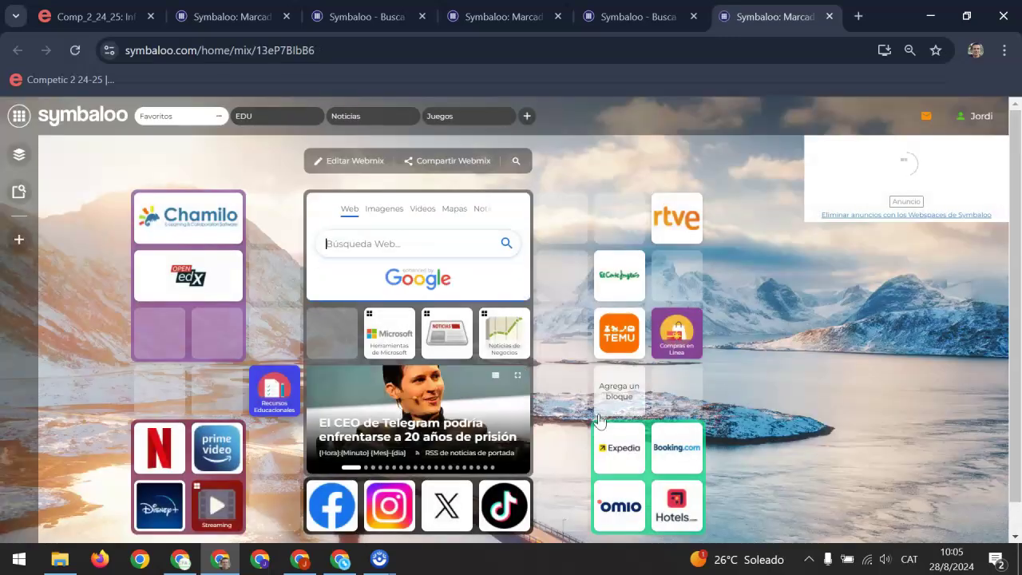
{"action": "left_click", "coordinate": [524, 124]}
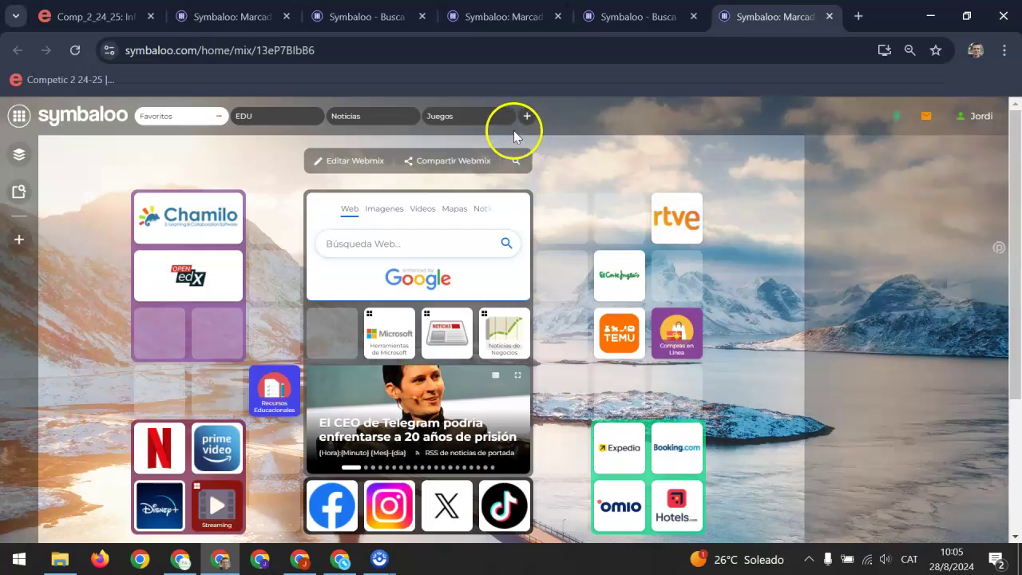